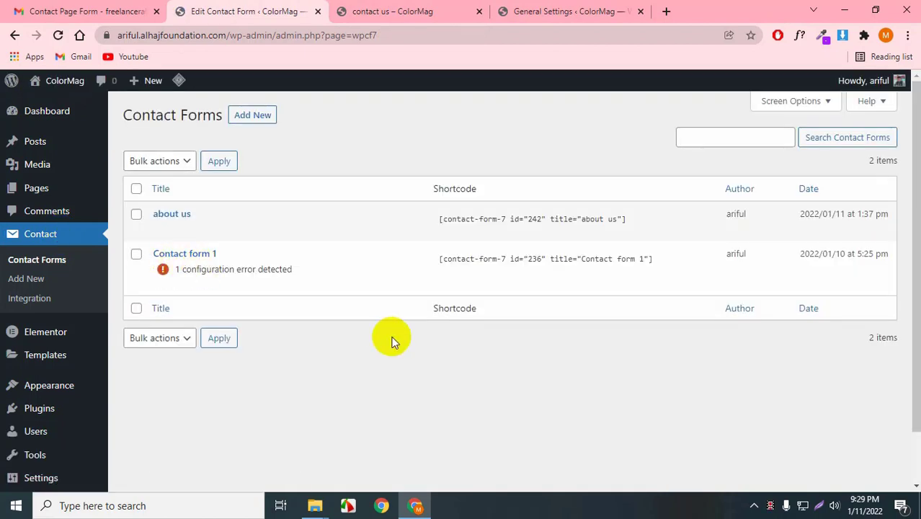
Review the lower part of the published contact us form, including its submit area, and return to the Contact Forms list
{"action": "left_click", "coordinate": [360, 11]}
{"action": "scroll", "coordinate": [238, 329], "scroll_direction": "down", "scroll_amount": 6}
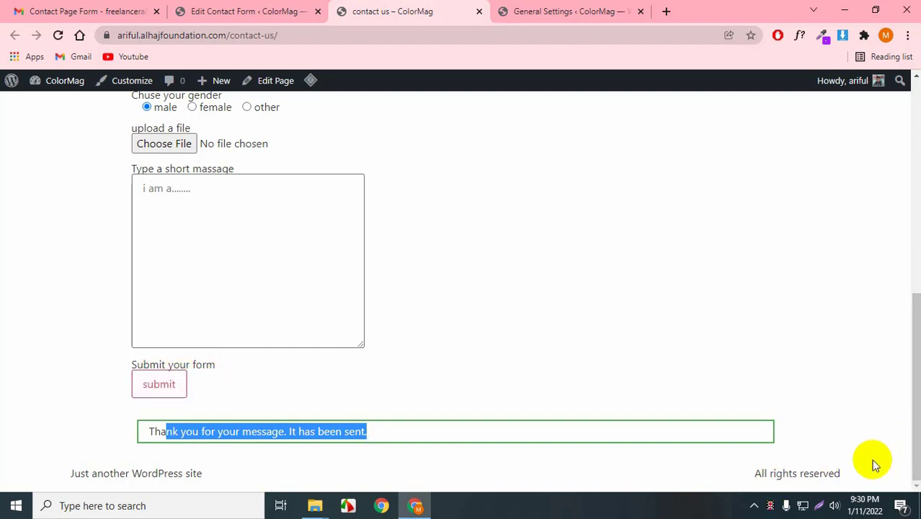
{"action": "left_click", "coordinate": [245, 11]}
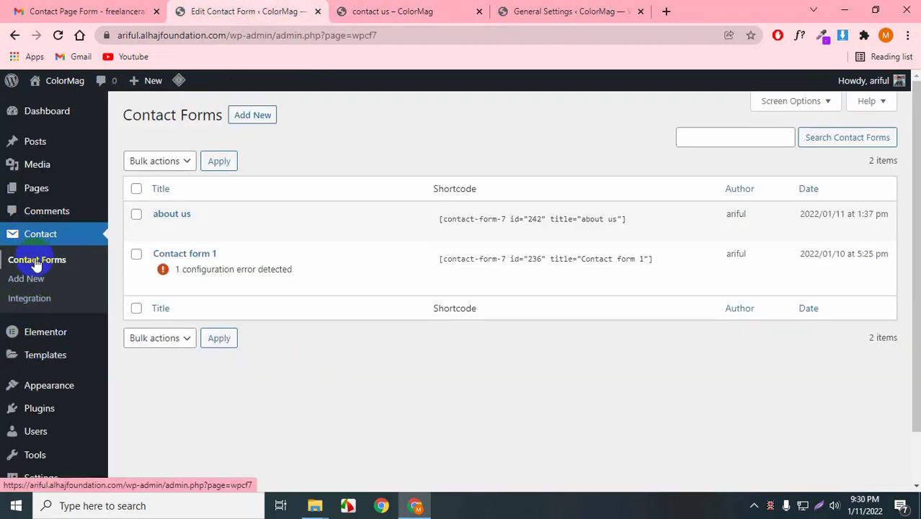
Open the reCAPTCHA integration setup in the contact form plugin's external API integrations
{"action": "left_click", "coordinate": [41, 302]}
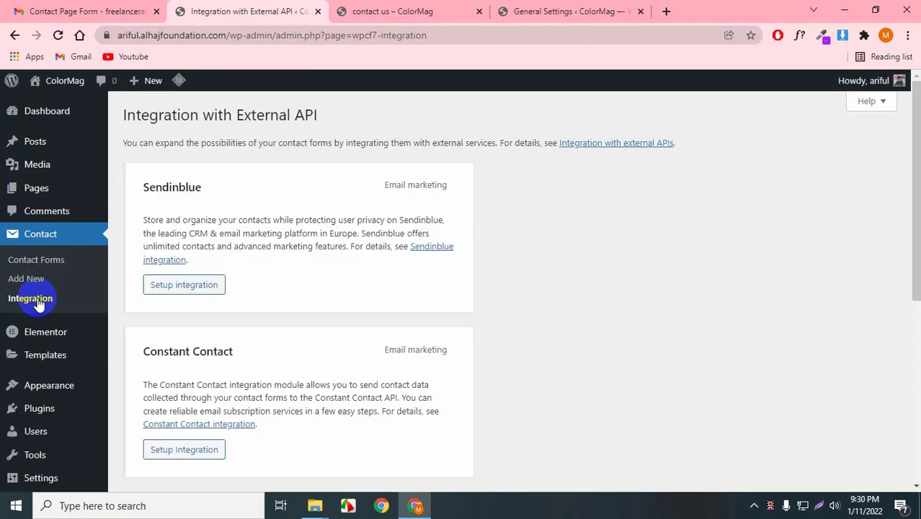
{"action": "scroll", "coordinate": [264, 384], "scroll_direction": "down", "scroll_amount": 2}
{"action": "scroll", "coordinate": [264, 383], "scroll_direction": "down", "scroll_amount": 3}
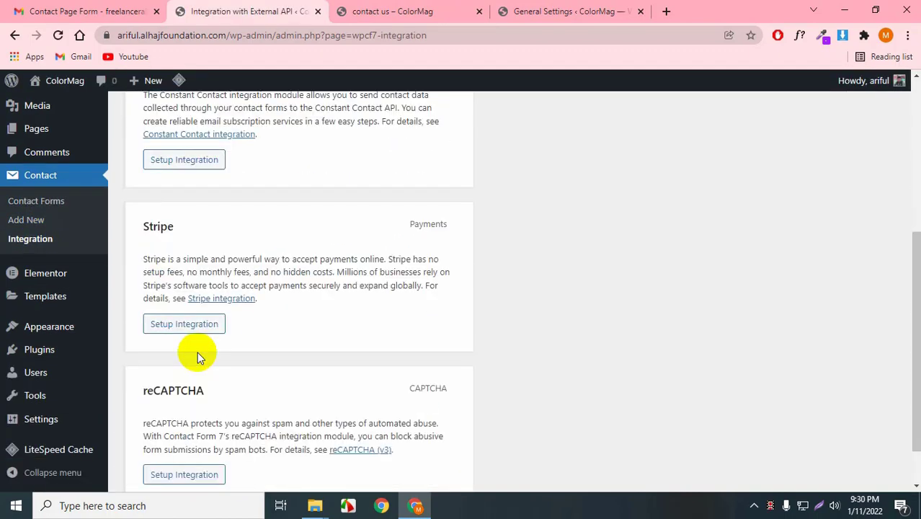
{"action": "left_click_drag", "start_coordinate": [148, 345], "coordinate": [210, 347]}
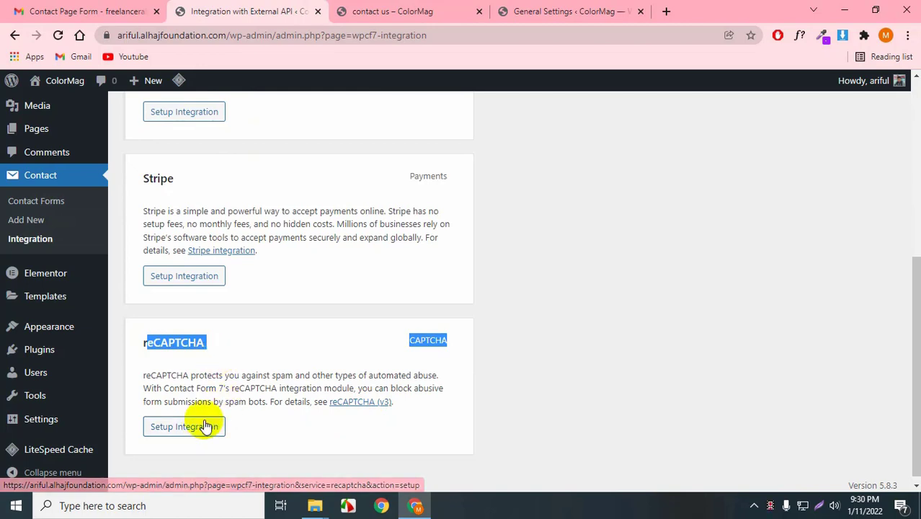
{"action": "left_click", "coordinate": [181, 431]}
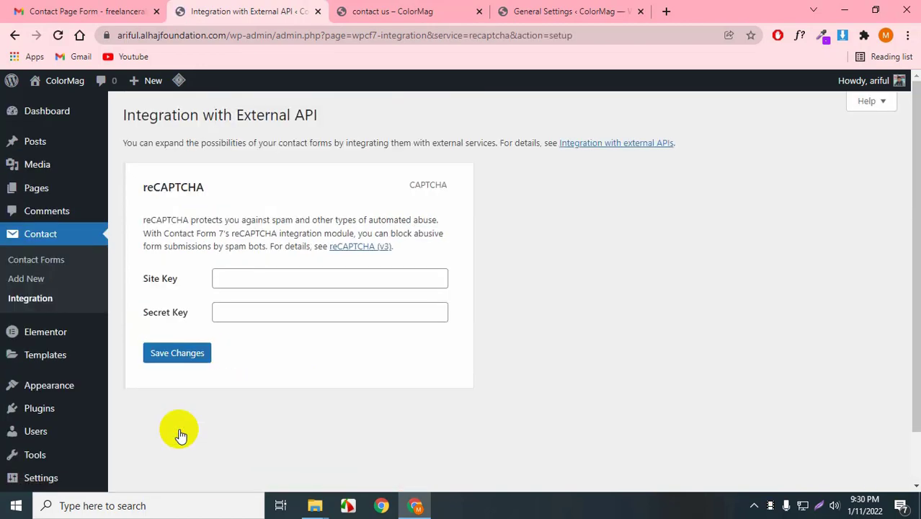
Examine the empty Site Key and Secret Key fields and the submit area of the published contact form
{"action": "left_click", "coordinate": [256, 281]}
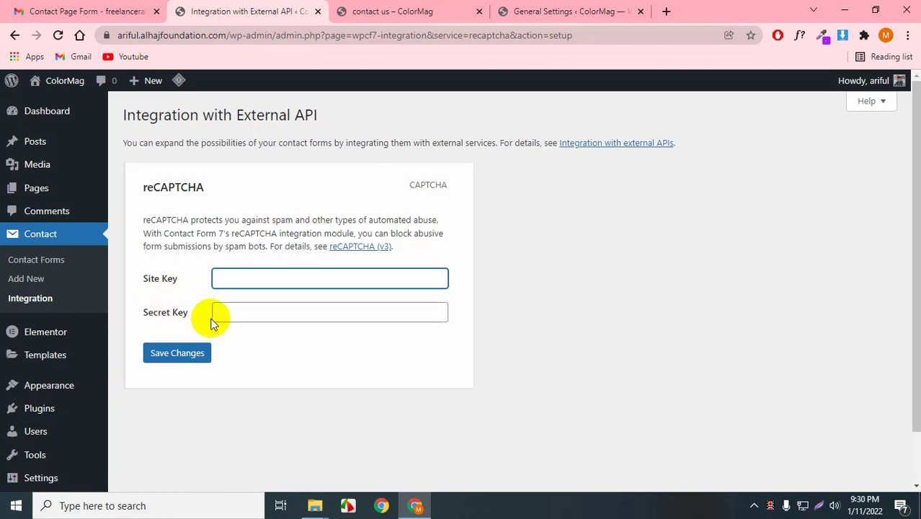
{"action": "left_click", "coordinate": [239, 294]}
{"action": "left_click", "coordinate": [244, 280]}
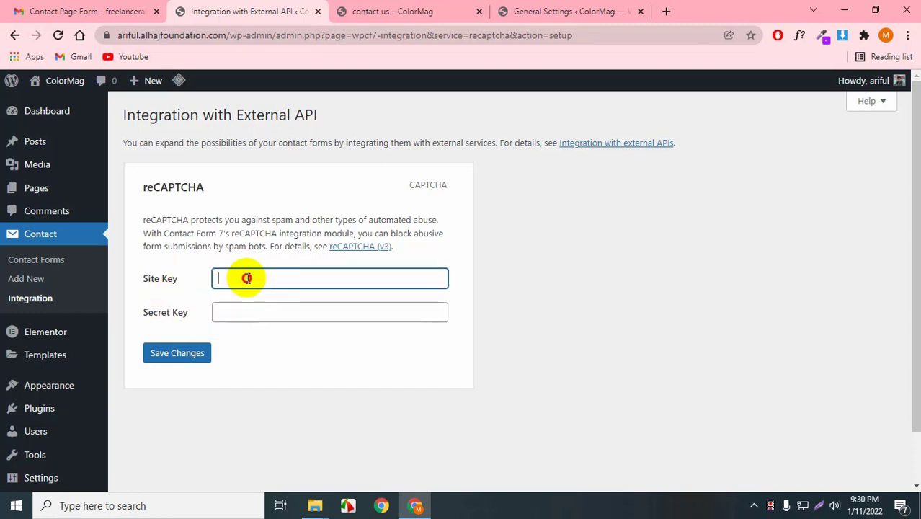
{"action": "left_click", "coordinate": [250, 305]}
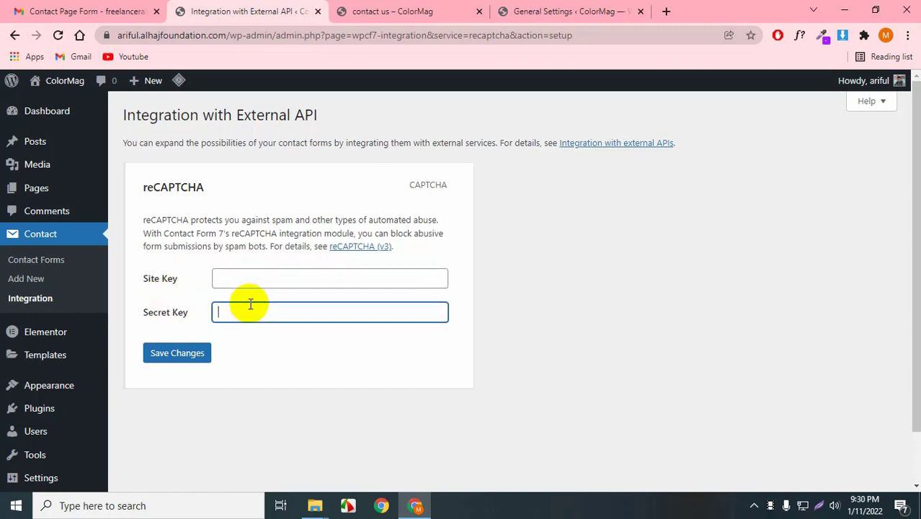
{"action": "left_click", "coordinate": [380, 8]}
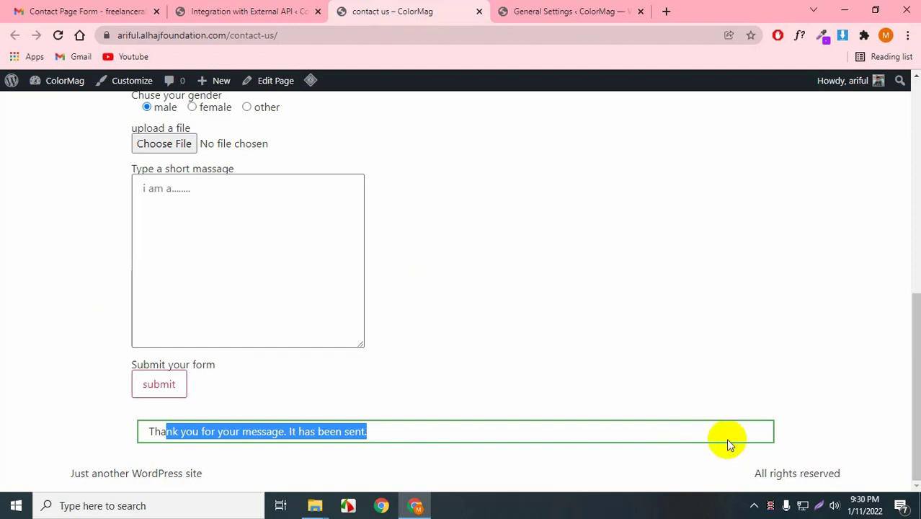
{"action": "left_click", "coordinate": [258, 9]}
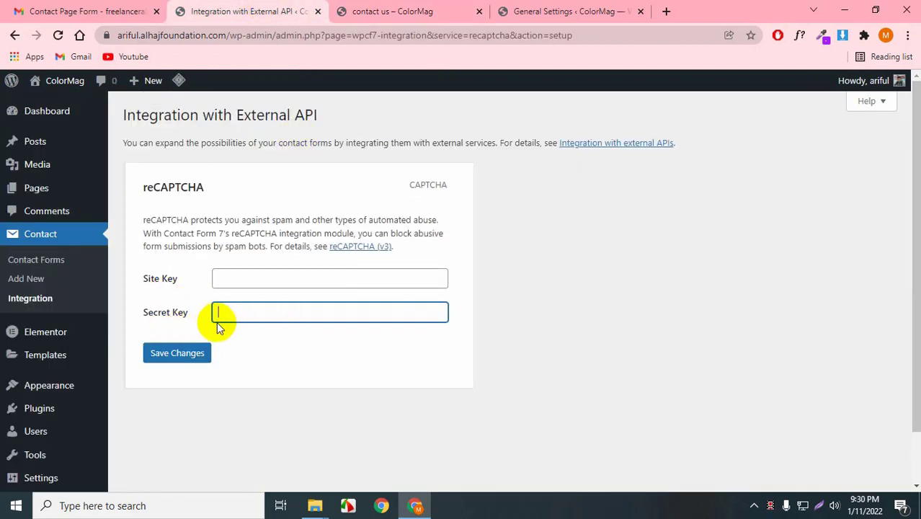
Open the linked reCAPTCHA (v3) guide in a new browser tab and view its introduction
{"action": "right_click", "coordinate": [344, 247]}
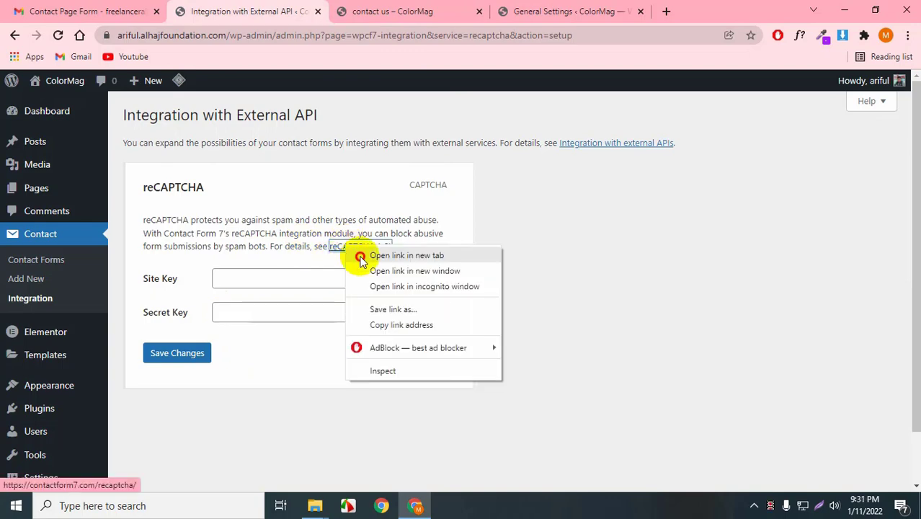
{"action": "left_click", "coordinate": [364, 255]}
{"action": "left_click", "coordinate": [353, 7]}
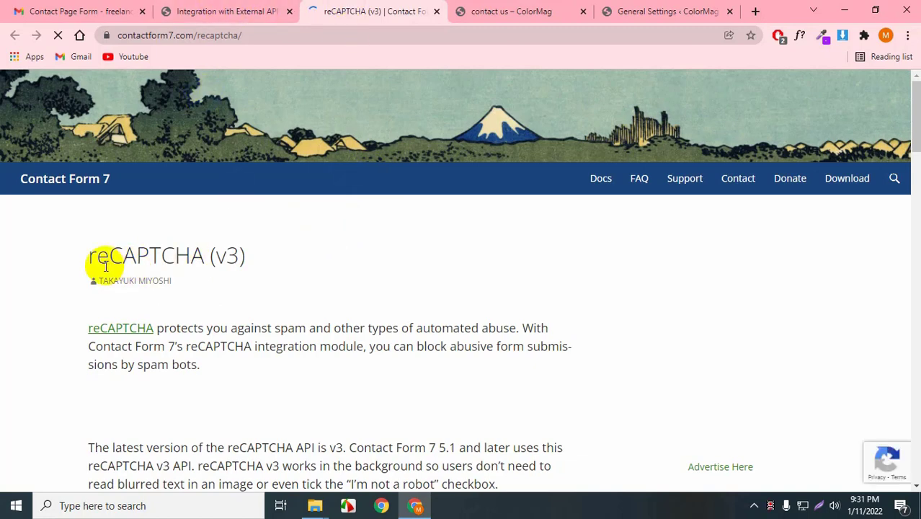
{"action": "left_click_drag", "start_coordinate": [106, 263], "coordinate": [191, 255]}
{"action": "scroll", "coordinate": [232, 290], "scroll_direction": "down", "scroll_amount": 2}
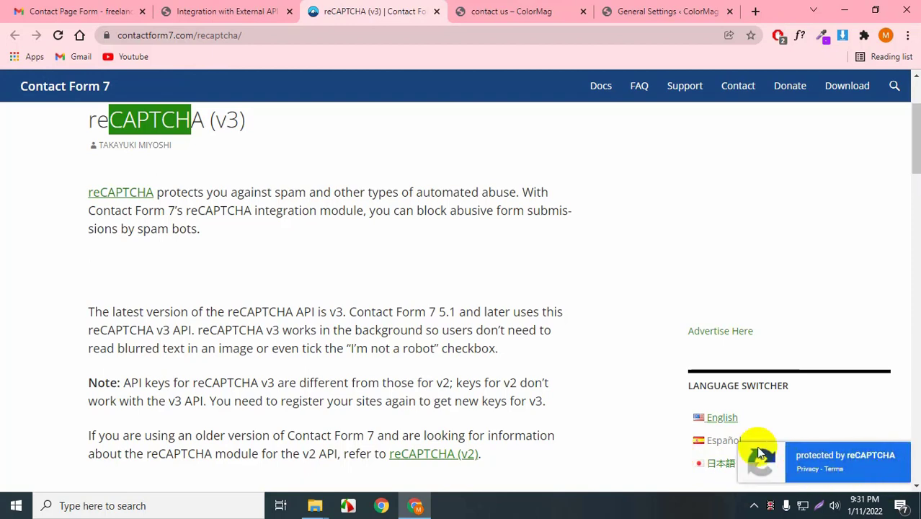
Check the contact us form's submit area, and read the reCAPTCHA (v3) guide through to the site registration section
{"action": "left_click", "coordinate": [508, 11]}
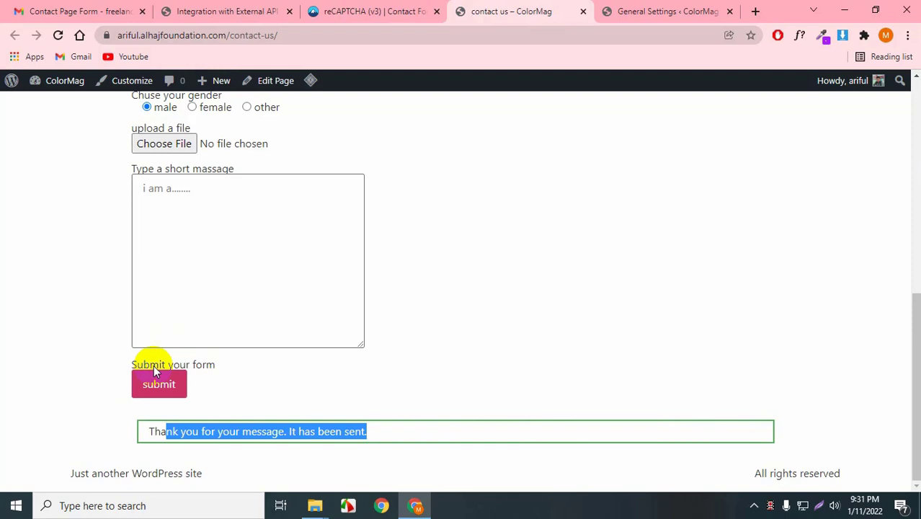
{"action": "left_click", "coordinate": [375, 11]}
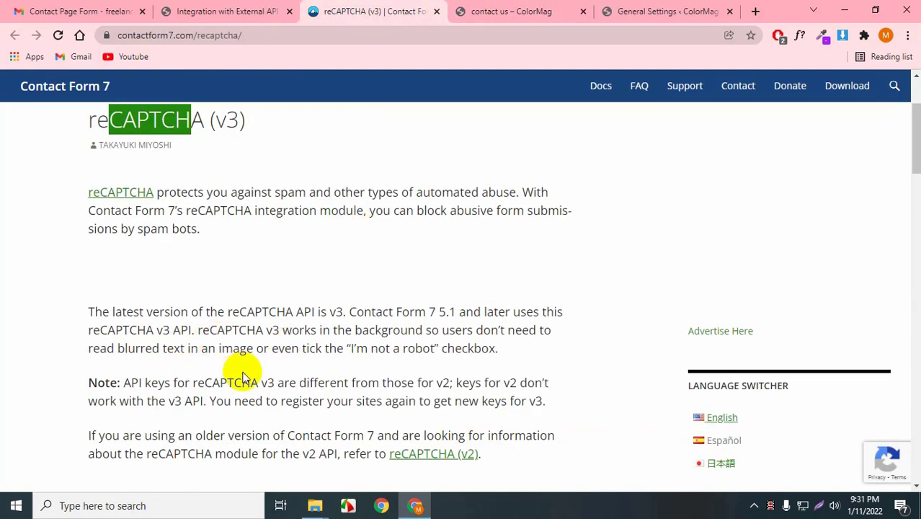
{"action": "scroll", "coordinate": [240, 376], "scroll_direction": "down", "scroll_amount": 1}
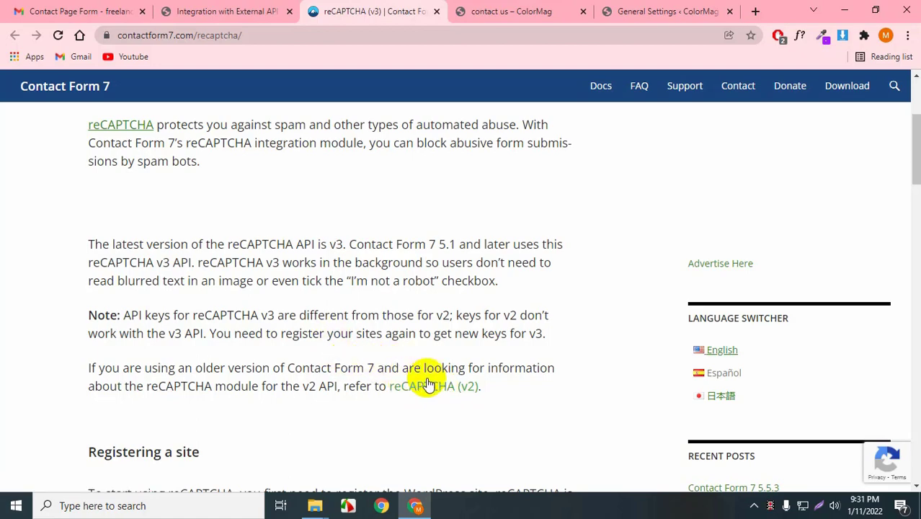
{"action": "scroll", "coordinate": [433, 397], "scroll_direction": "up", "scroll_amount": 1}
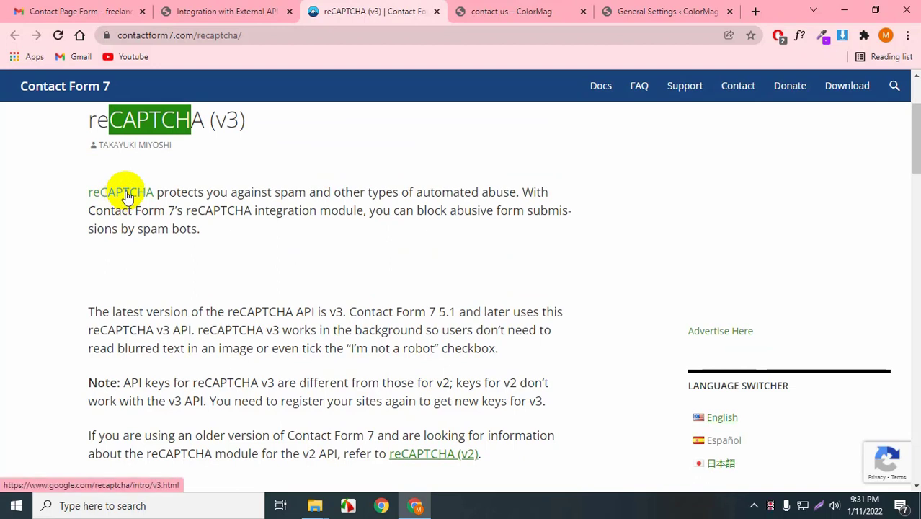
{"action": "scroll", "coordinate": [359, 384], "scroll_direction": "down", "scroll_amount": 1}
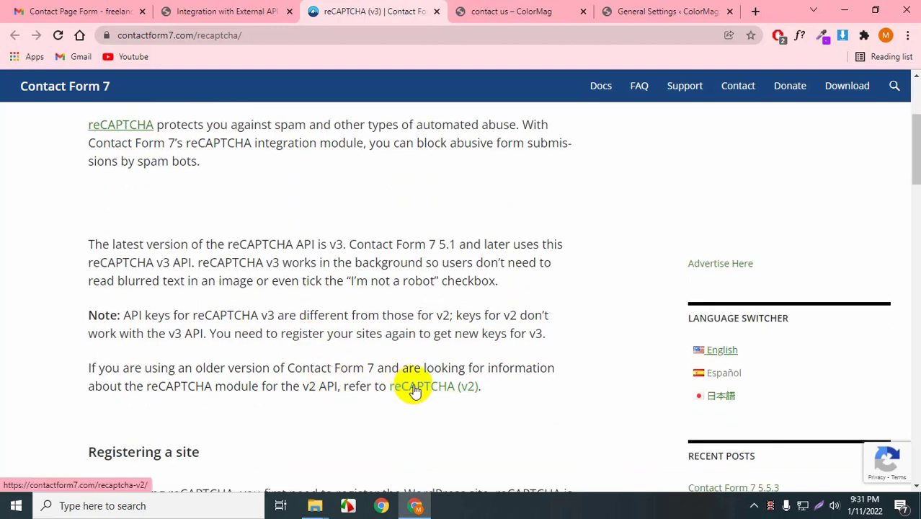
{"action": "scroll", "coordinate": [414, 389], "scroll_direction": "down", "scroll_amount": 1}
{"action": "scroll", "coordinate": [360, 352], "scroll_direction": "down", "scroll_amount": 1}
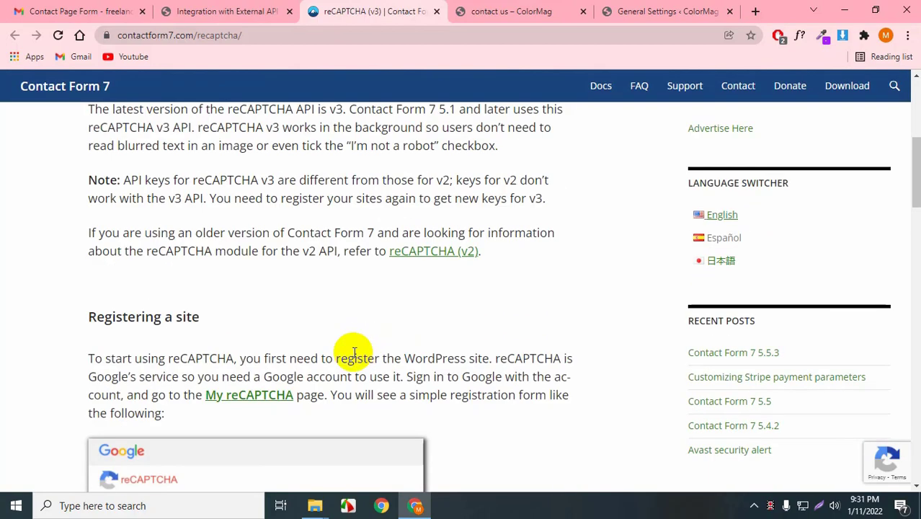
Open the linked reCAPTCHA (v2) guide in a new browser tab and skim its contents
{"action": "right_click", "coordinate": [435, 253]}
{"action": "left_click", "coordinate": [446, 268]}
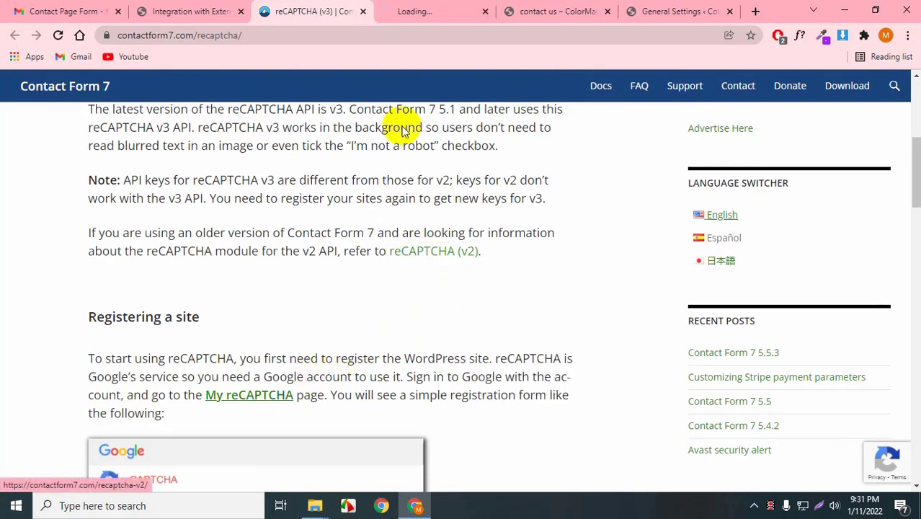
{"action": "left_click", "coordinate": [414, 10]}
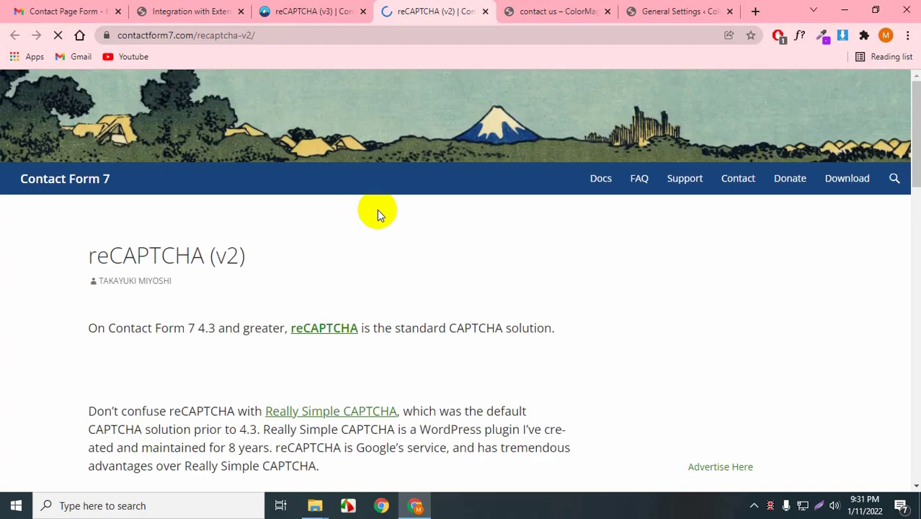
{"action": "scroll", "coordinate": [353, 267], "scroll_direction": "down", "scroll_amount": 3}
{"action": "scroll", "coordinate": [217, 317], "scroll_direction": "down", "scroll_amount": 10}
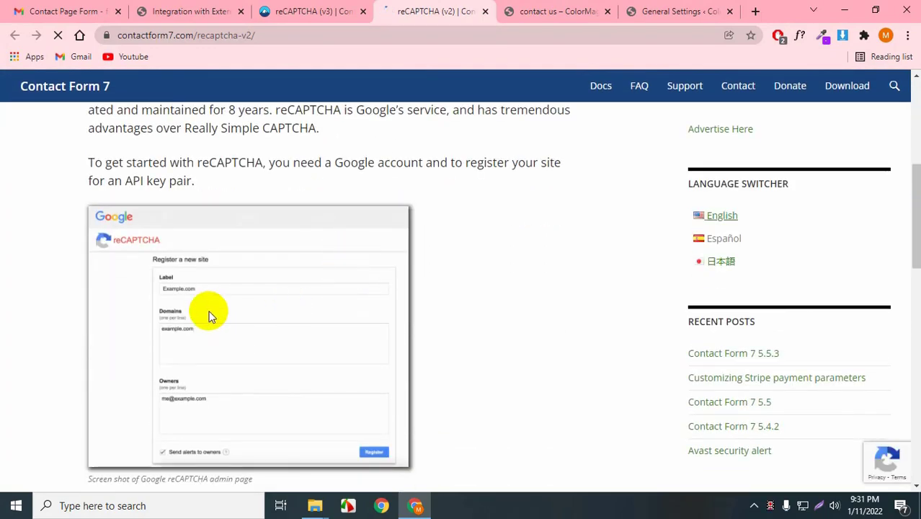
{"action": "scroll", "coordinate": [221, 320], "scroll_direction": "down", "scroll_amount": 4}
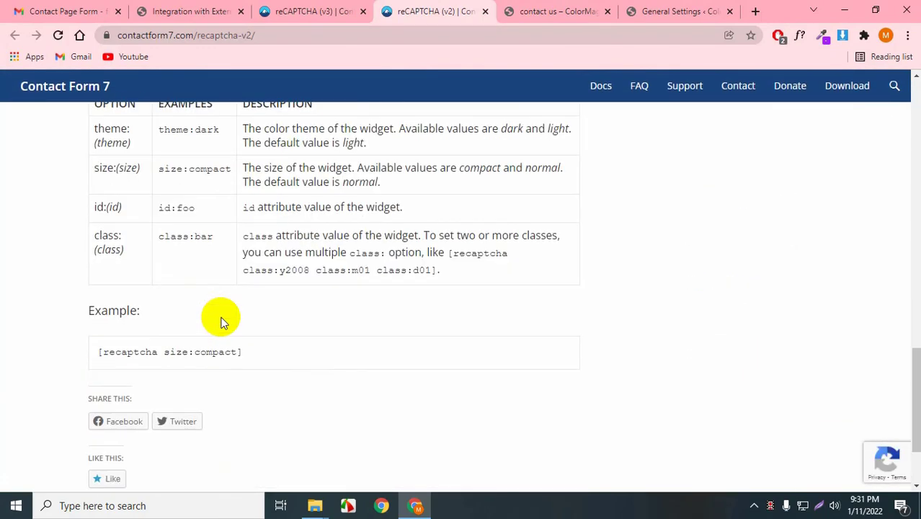
{"action": "scroll", "coordinate": [223, 310], "scroll_direction": "up", "scroll_amount": 8}
{"action": "scroll", "coordinate": [241, 302], "scroll_direction": "up", "scroll_amount": 3}
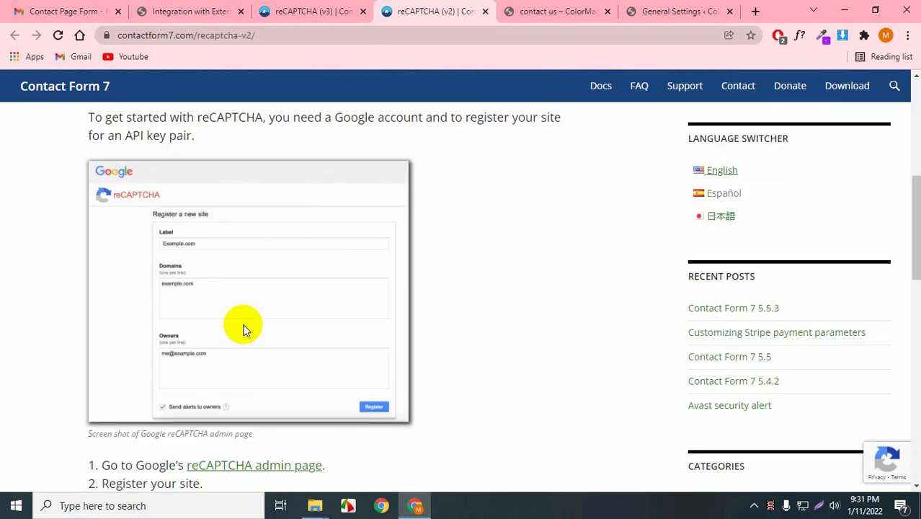
Read the v2 guide's instructions on the Checkbox type, key pair and [recaptcha] placeholder, and recheck the v3 guide's introduction
{"action": "scroll", "coordinate": [256, 439], "scroll_direction": "down", "scroll_amount": 2}
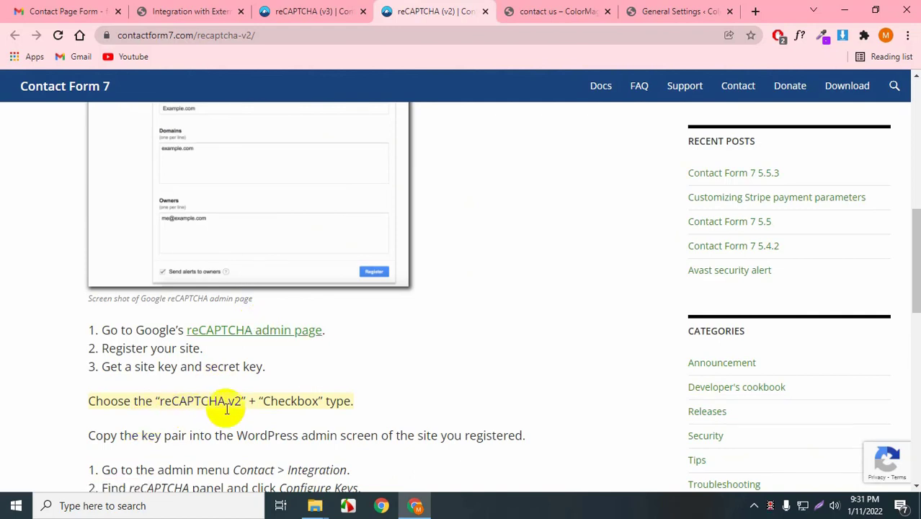
{"action": "left_click_drag", "start_coordinate": [277, 404], "coordinate": [318, 402]}
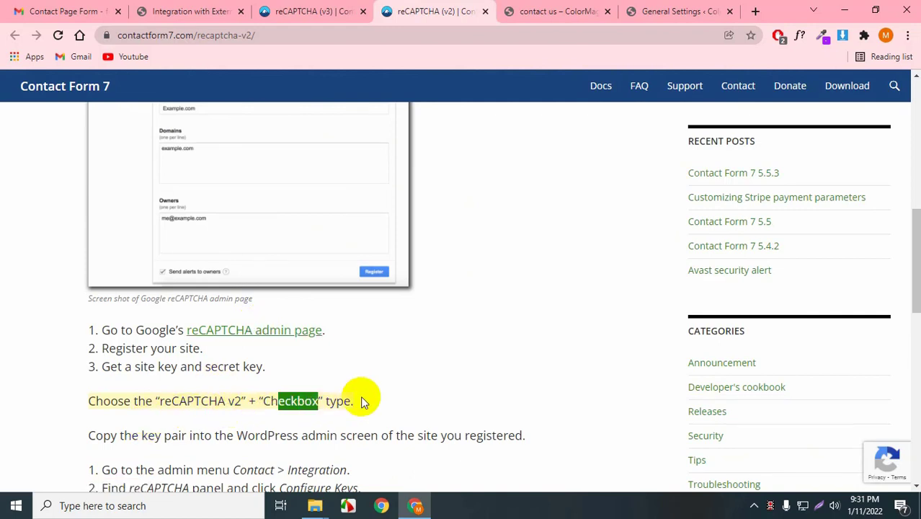
{"action": "scroll", "coordinate": [357, 400], "scroll_direction": "down", "scroll_amount": 1}
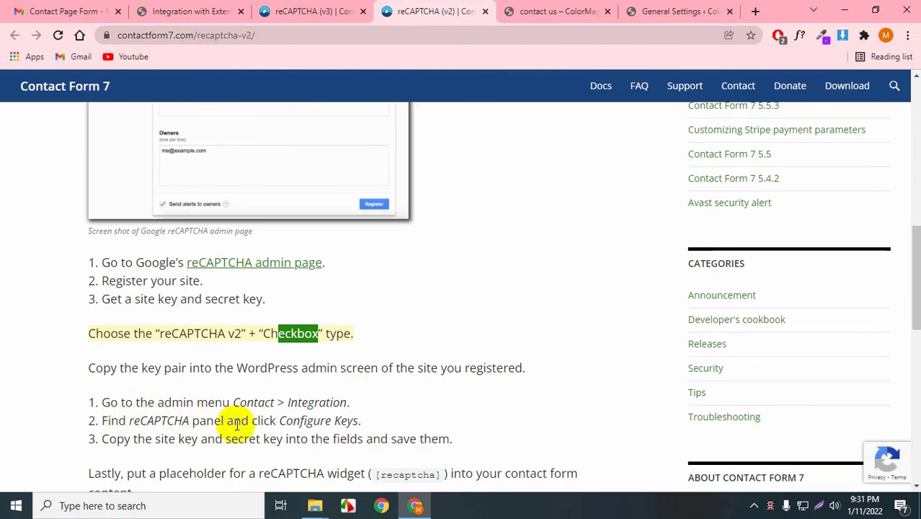
{"action": "scroll", "coordinate": [386, 450], "scroll_direction": "down", "scroll_amount": 3}
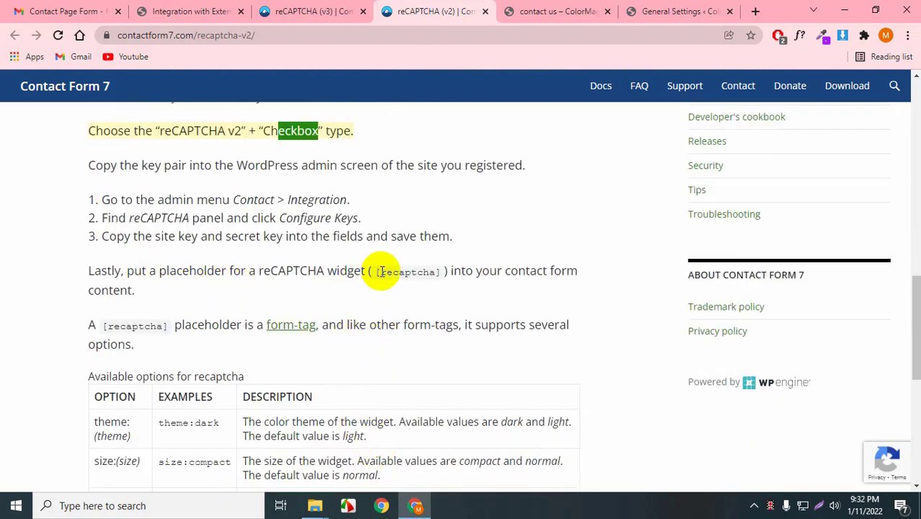
{"action": "left_click_drag", "start_coordinate": [378, 271], "coordinate": [441, 271]}
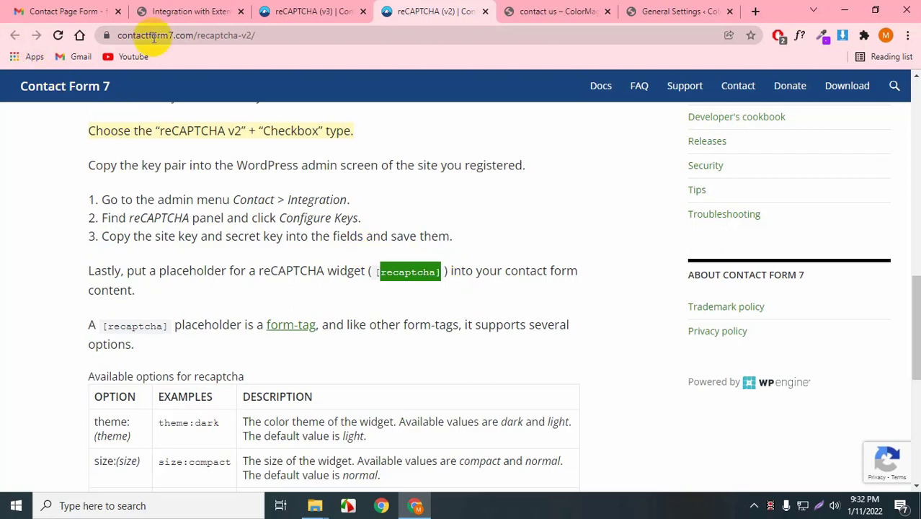
{"action": "left_click", "coordinate": [292, 11]}
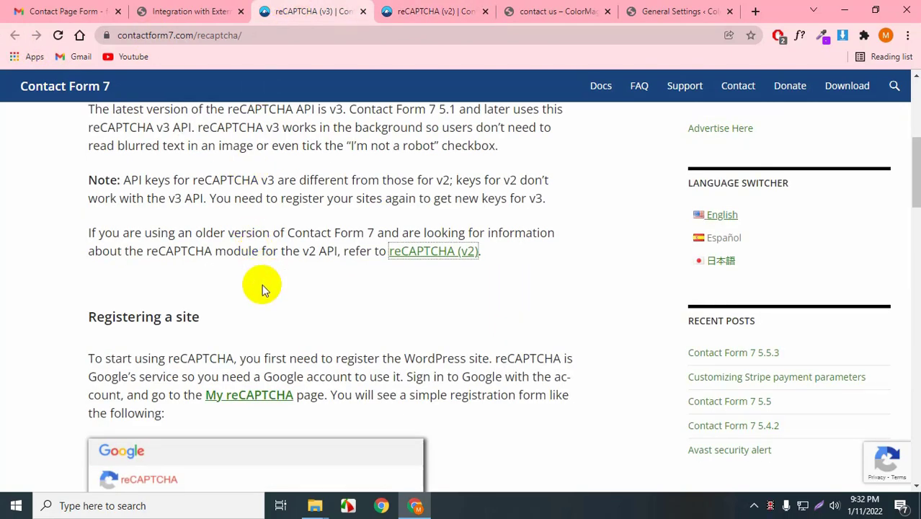
{"action": "scroll", "coordinate": [263, 318], "scroll_direction": "up", "scroll_amount": 5}
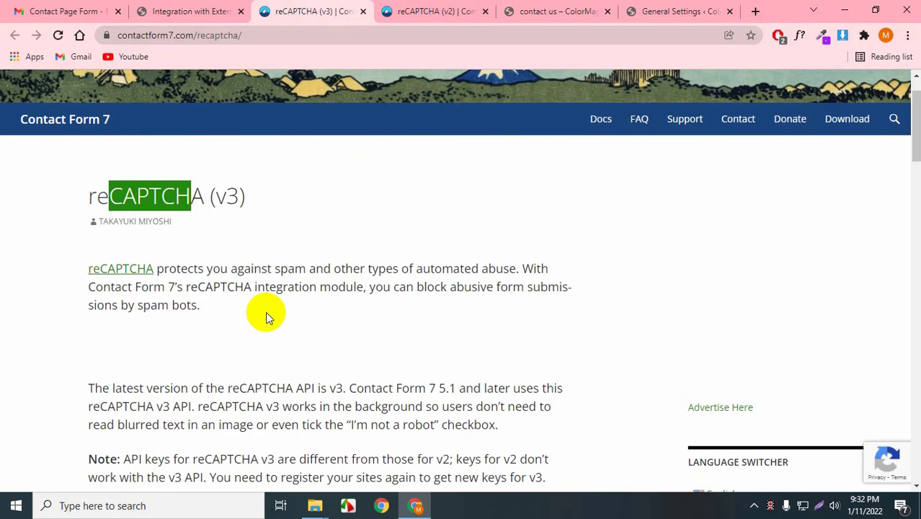
Run a Google search for "google recaptcha admin" in the browser tab holding the reCAPTCHA (v2) guide
{"action": "left_click", "coordinate": [457, 7]}
{"action": "left_click", "coordinate": [387, 34]}
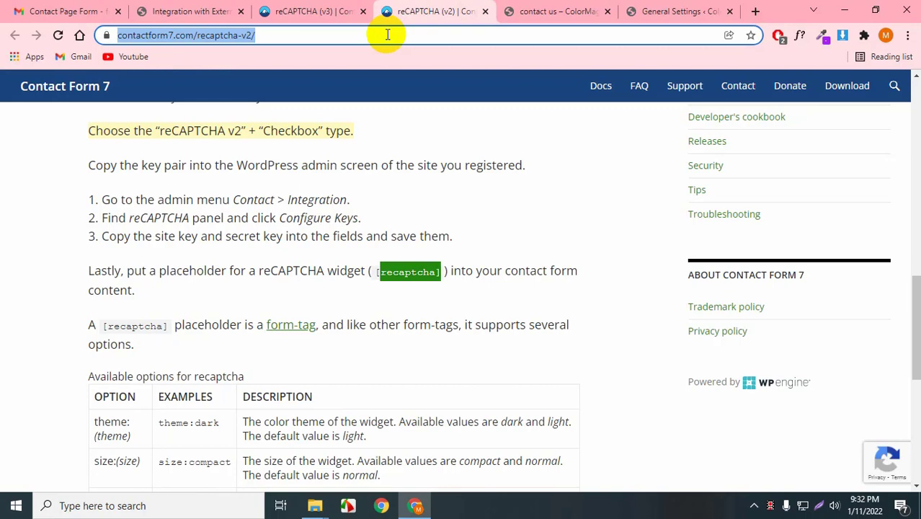
{"action": "type", "text": "googe"}
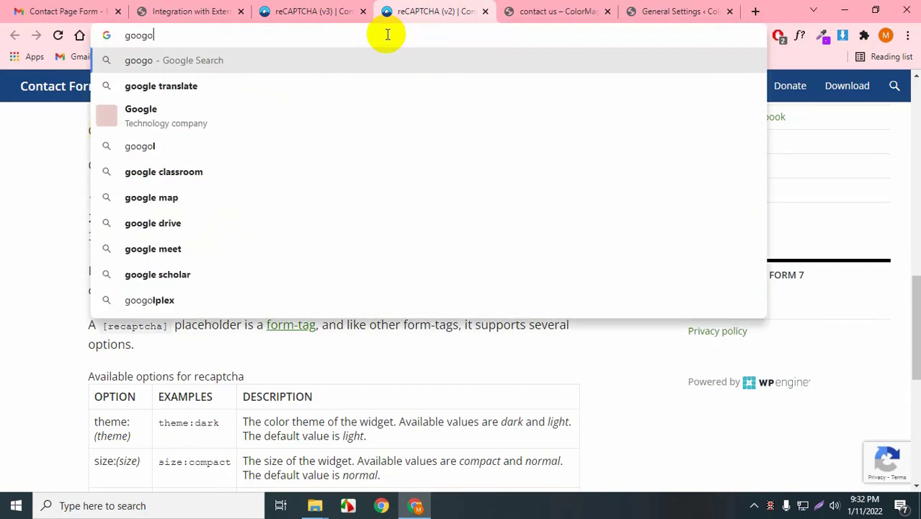
{"action": "key", "text": "BackSpace"}
{"action": "key", "text": "BackSpace"}
{"action": "type", "text": "gle"}
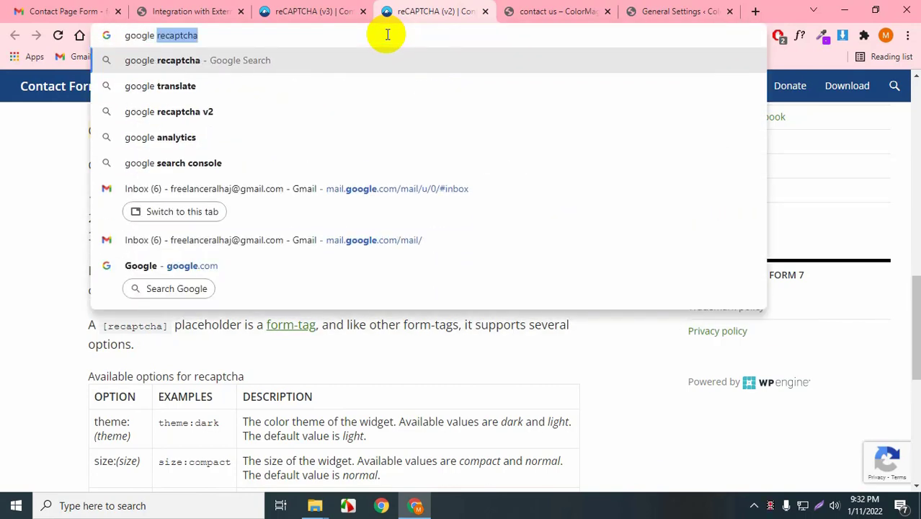
{"action": "key", "text": "Right"}
{"action": "type", "text": "admin"}
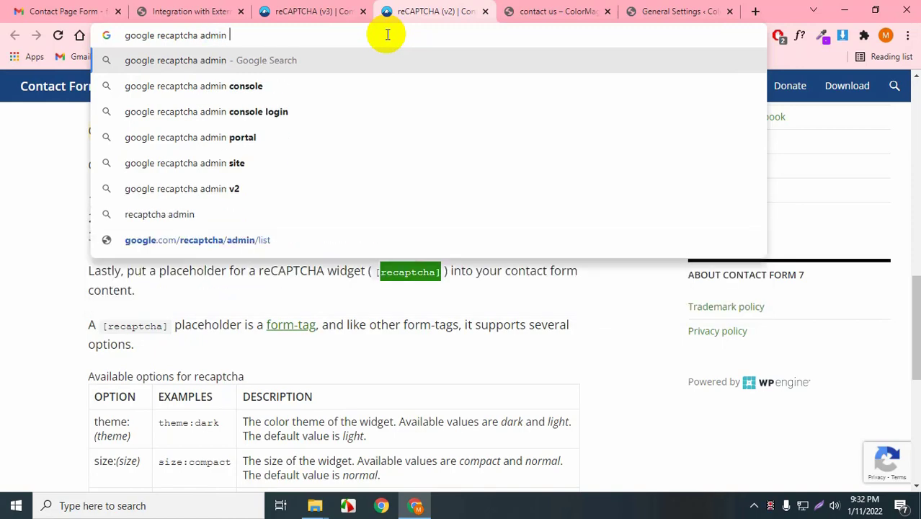
{"action": "key", "text": "Return"}
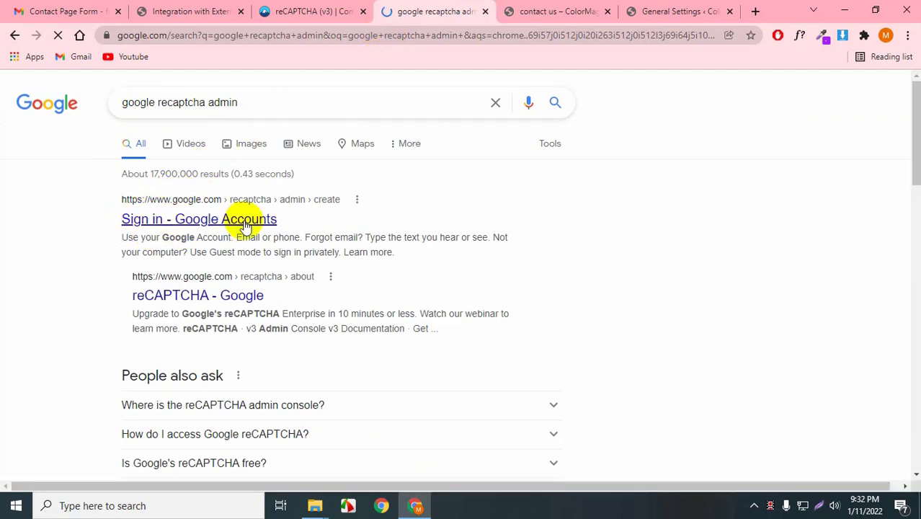
Look over the search results and open the "reCAPTCHA - Google" page
{"action": "scroll", "coordinate": [169, 238], "scroll_direction": "down", "scroll_amount": 3}
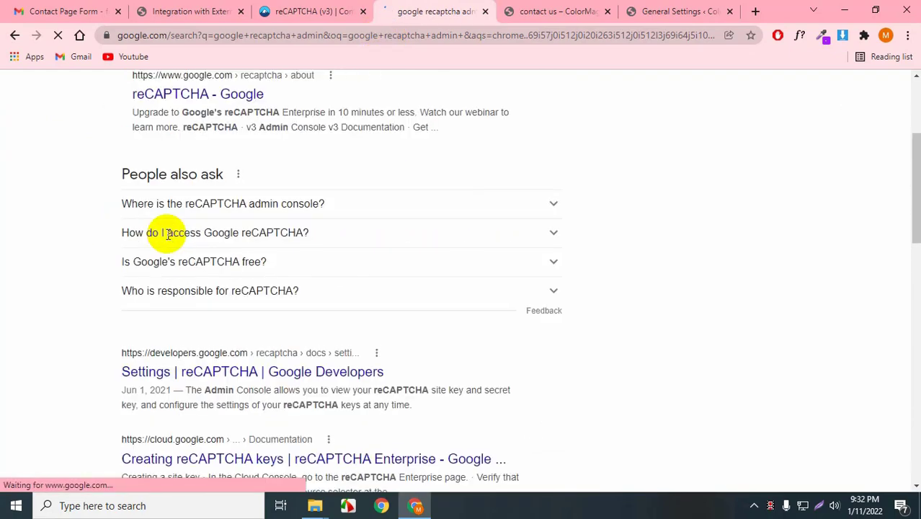
{"action": "scroll", "coordinate": [170, 240], "scroll_direction": "up", "scroll_amount": 3}
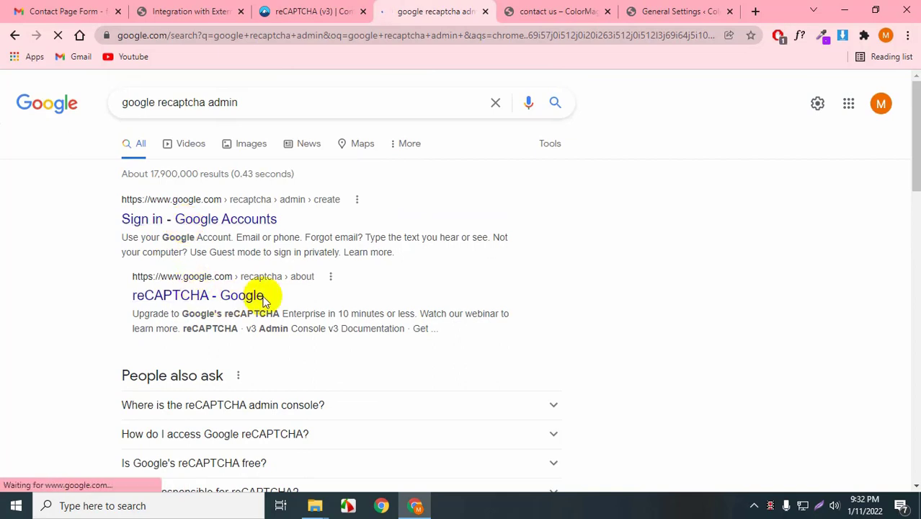
{"action": "left_click", "coordinate": [196, 306]}
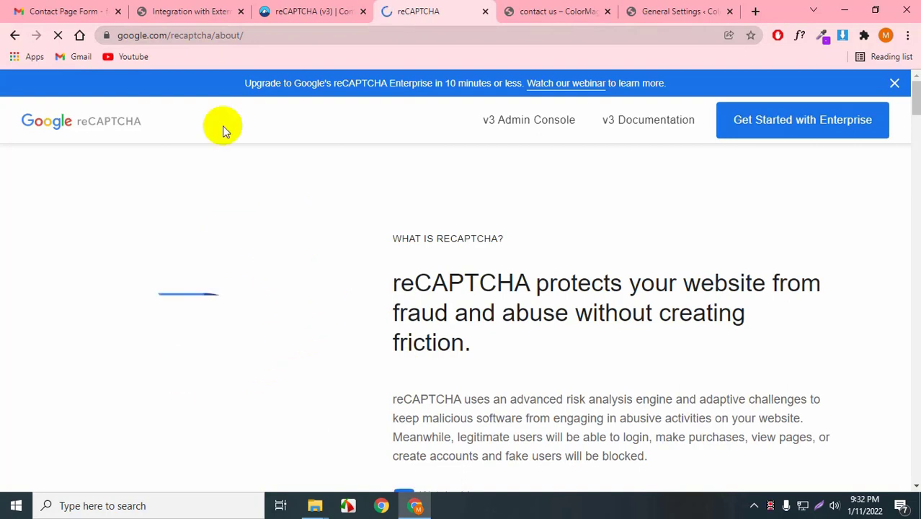
Load the reCAPTCHA admin site by replacing "about" with "admin" in the page address
{"action": "left_click", "coordinate": [224, 34]}
{"action": "double_click", "coordinate": [281, 35]}
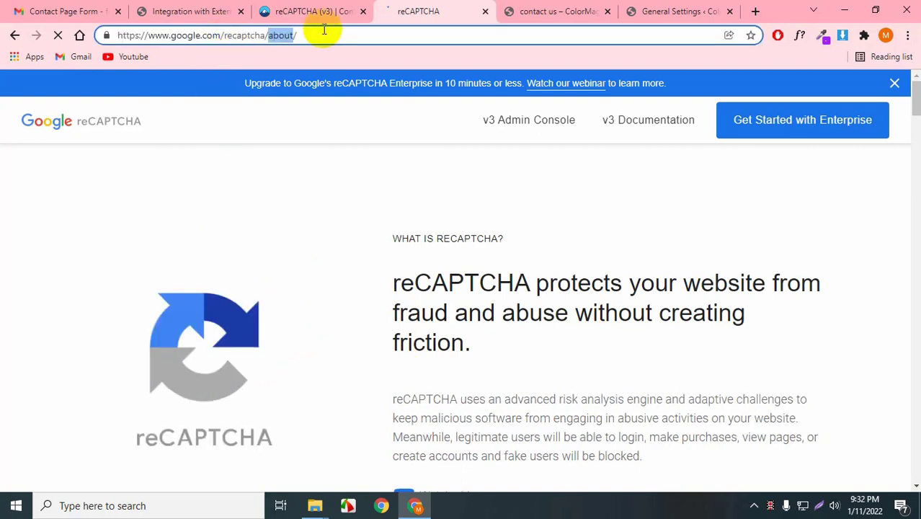
{"action": "key", "text": "BackSpace"}
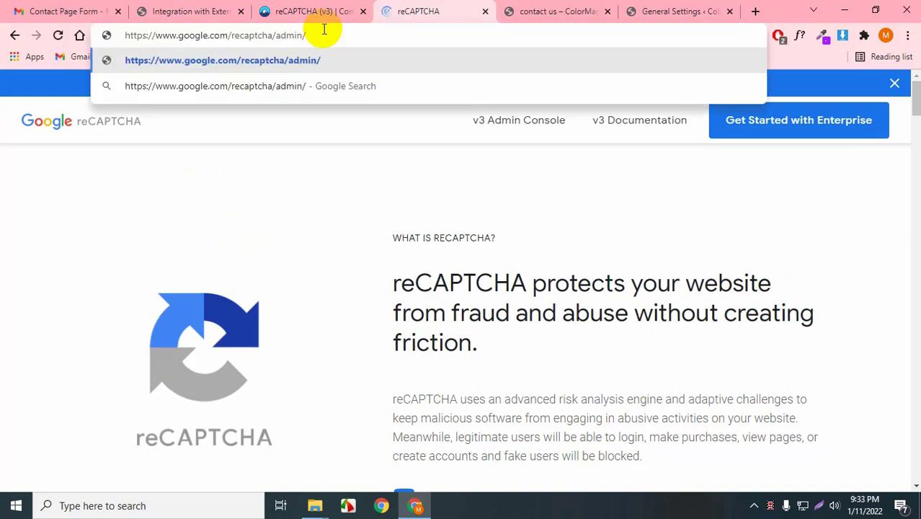
{"action": "type", "text": "admin"}
{"action": "key", "text": "Return"}
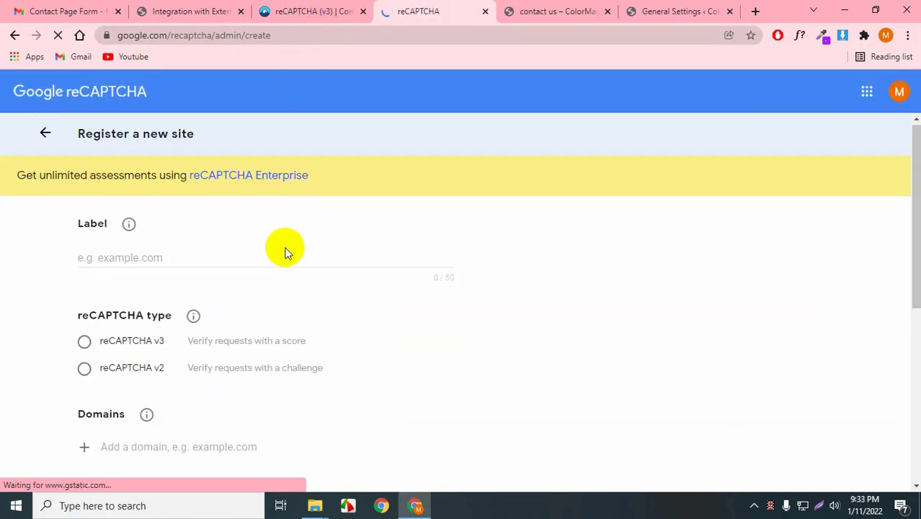
Review the new site registration form and the integration key fields, and move the registration tab directly beside the integration tab
{"action": "scroll", "coordinate": [281, 273], "scroll_direction": "down", "scroll_amount": 5}
{"action": "scroll", "coordinate": [284, 294], "scroll_direction": "up", "scroll_amount": 5}
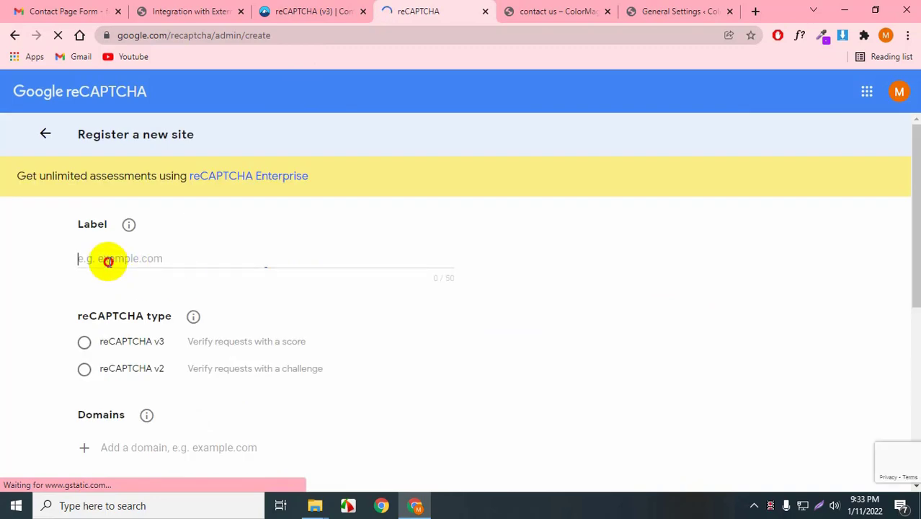
{"action": "scroll", "coordinate": [107, 261], "scroll_direction": "down", "scroll_amount": 1}
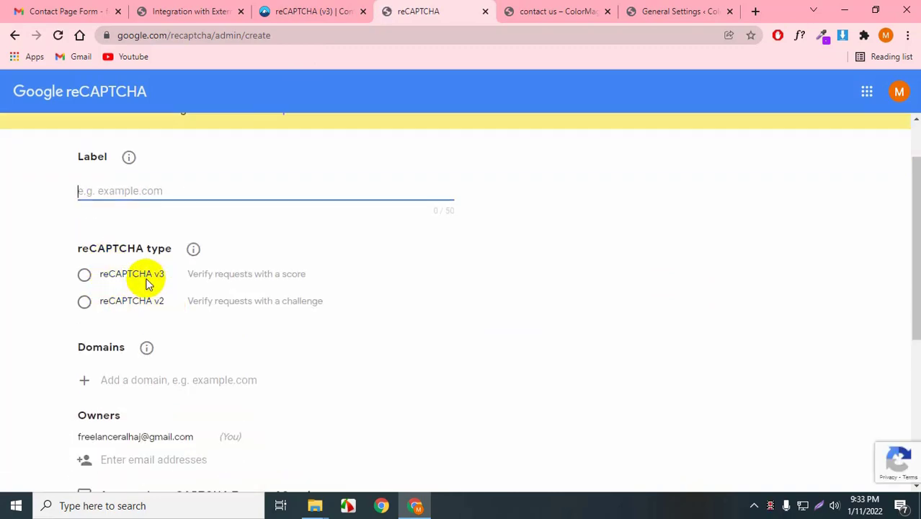
{"action": "left_click", "coordinate": [277, 5]}
{"action": "left_click", "coordinate": [186, 11]}
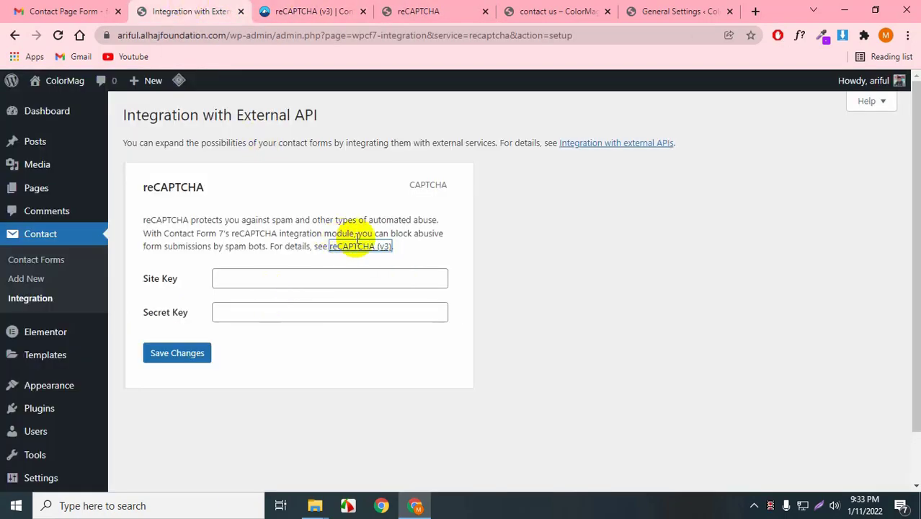
{"action": "left_click", "coordinate": [298, 8]}
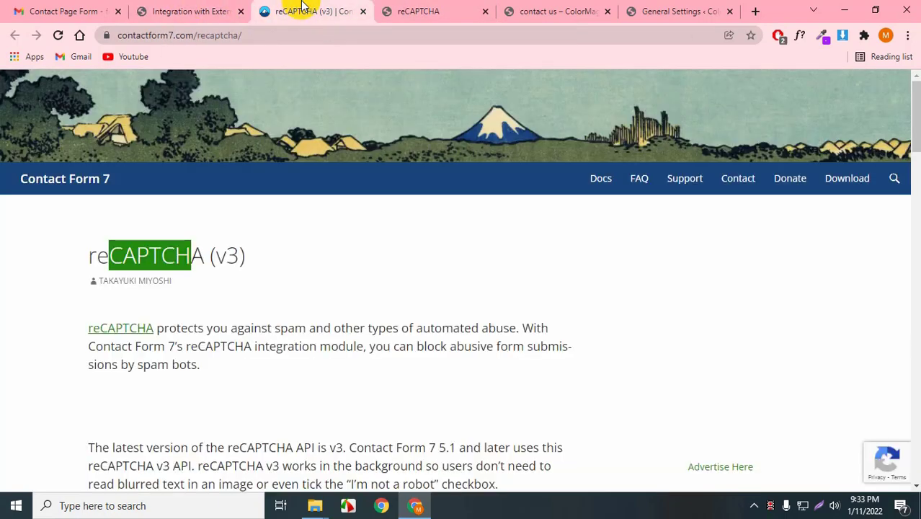
{"action": "left_click", "coordinate": [373, 8]}
{"action": "left_click_drag", "start_coordinate": [365, 5], "coordinate": [304, 8]}
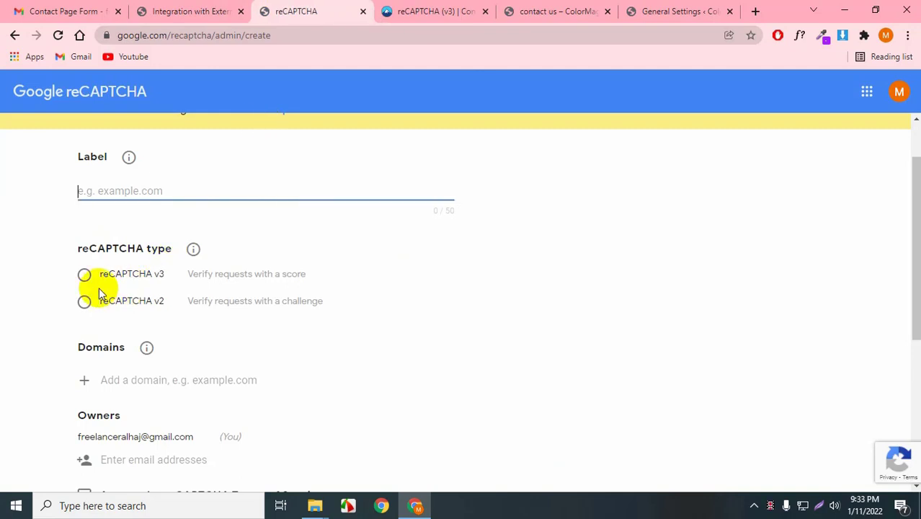
Choose reCAPTCHA v3 as the type for the new site and check the Label and Domains fields
{"action": "left_click", "coordinate": [84, 274]}
{"action": "left_click", "coordinate": [117, 383]}
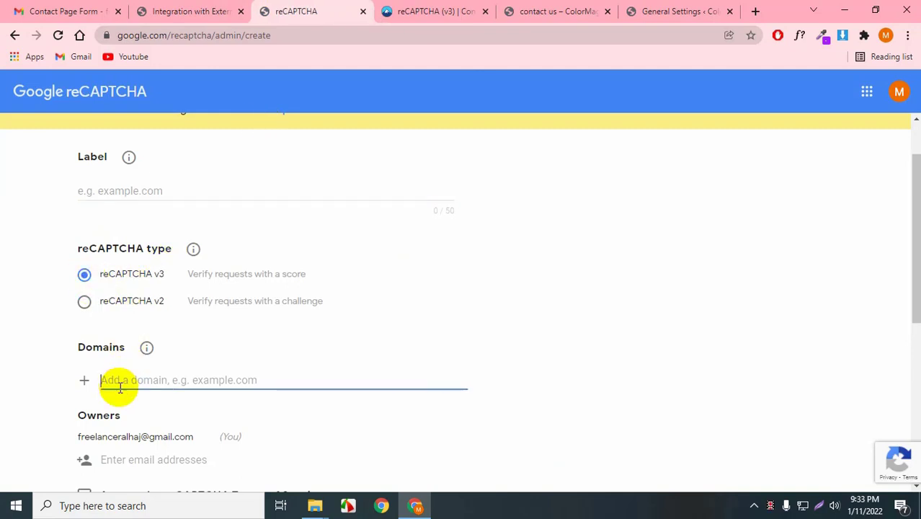
{"action": "left_click", "coordinate": [113, 189]}
{"action": "left_click", "coordinate": [118, 380]}
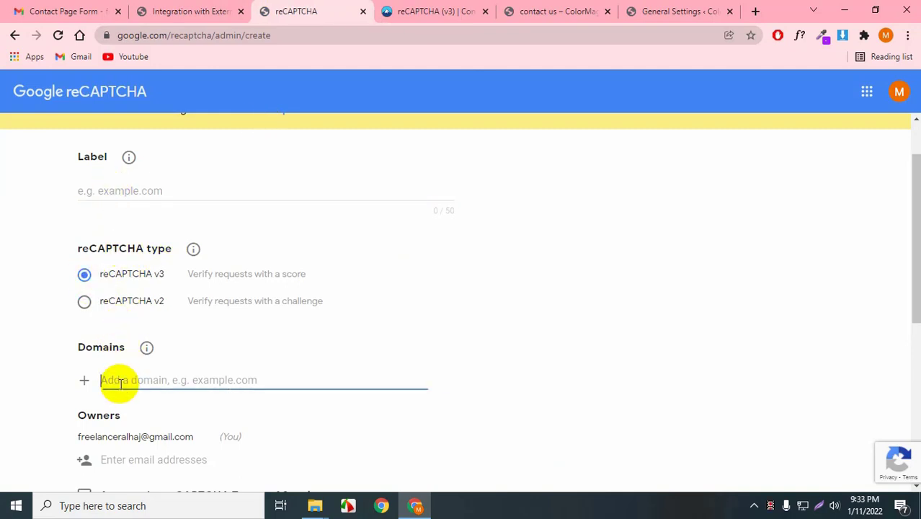
Check the Owners section of the registration form and accept the reCAPTCHA Terms of Service
{"action": "scroll", "coordinate": [119, 382], "scroll_direction": "down", "scroll_amount": 2}
{"action": "left_click_drag", "start_coordinate": [74, 301], "coordinate": [198, 306]}
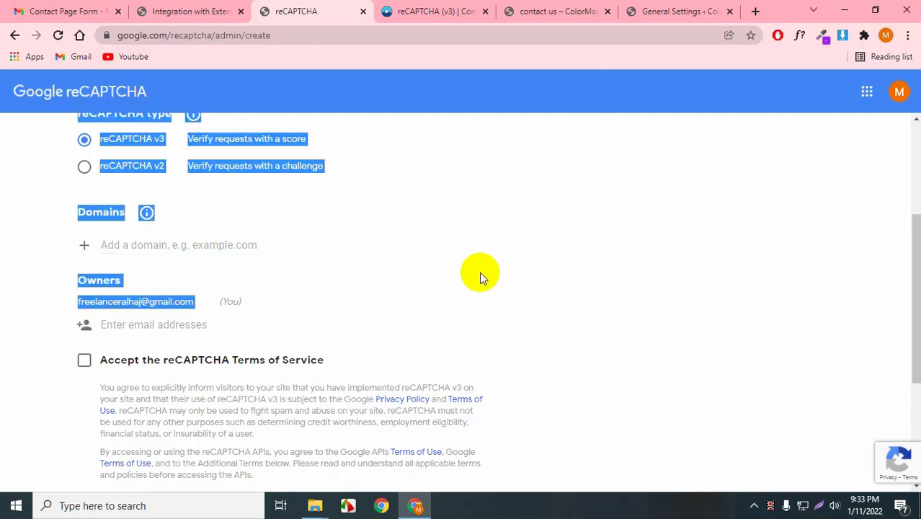
{"action": "left_click", "coordinate": [318, 294]}
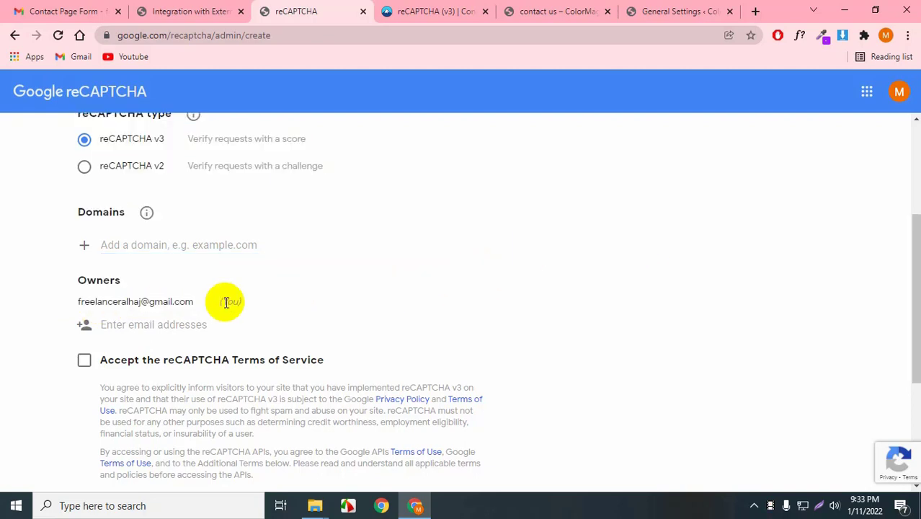
{"action": "left_click", "coordinate": [125, 325]}
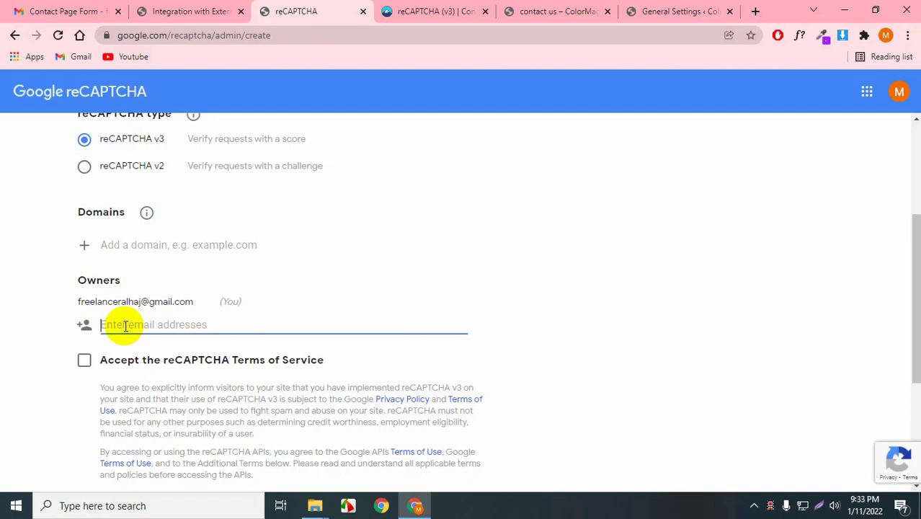
{"action": "left_click", "coordinate": [84, 363]}
{"action": "scroll", "coordinate": [266, 379], "scroll_direction": "down", "scroll_amount": 3}
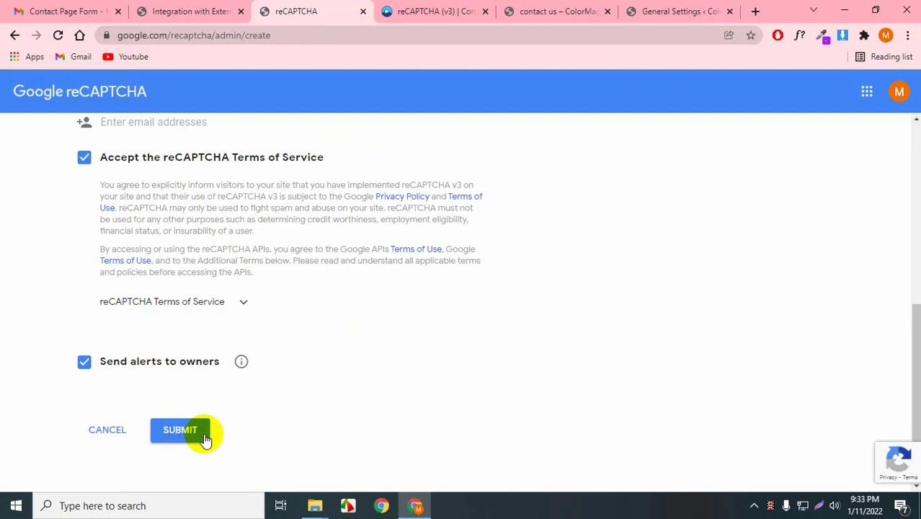
{"action": "left_click", "coordinate": [188, 11]}
{"action": "left_click", "coordinate": [214, 39]}
{"action": "left_click", "coordinate": [243, 34]}
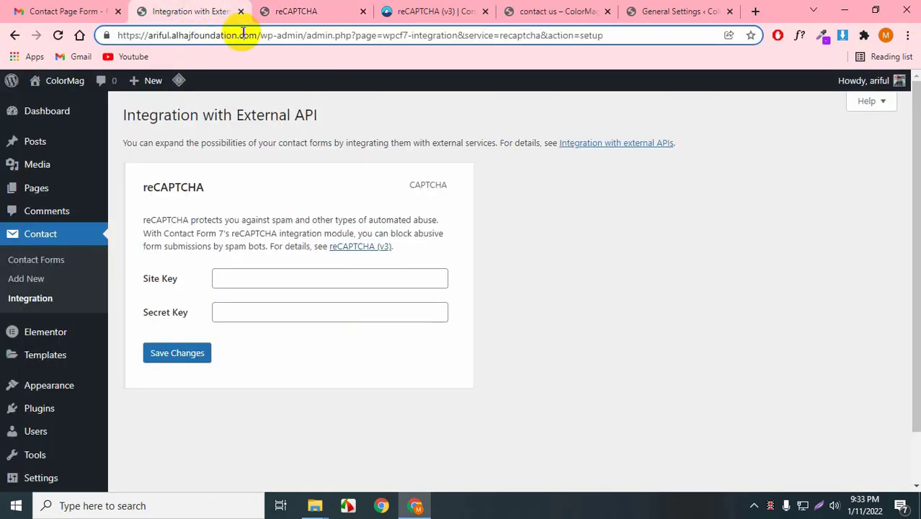
{"action": "left_click_drag", "start_coordinate": [257, 36], "coordinate": [148, 35]}
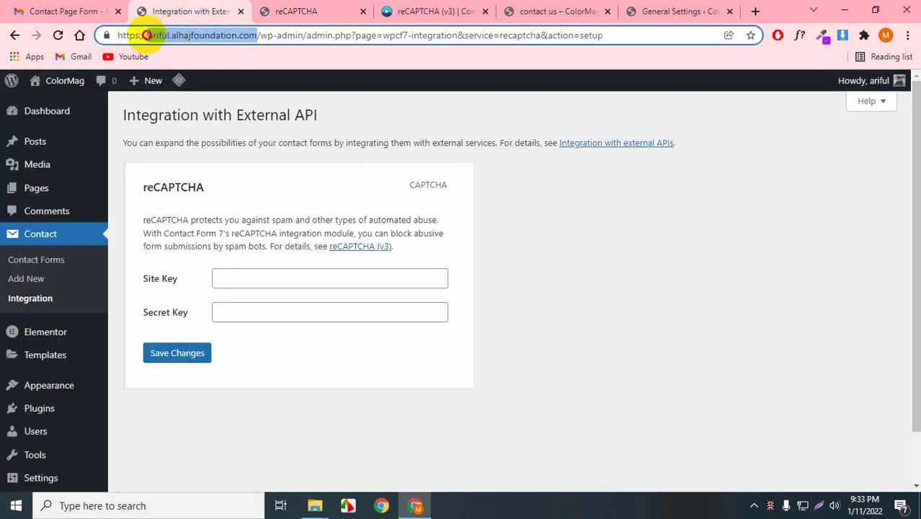
{"action": "right_click", "coordinate": [181, 34]}
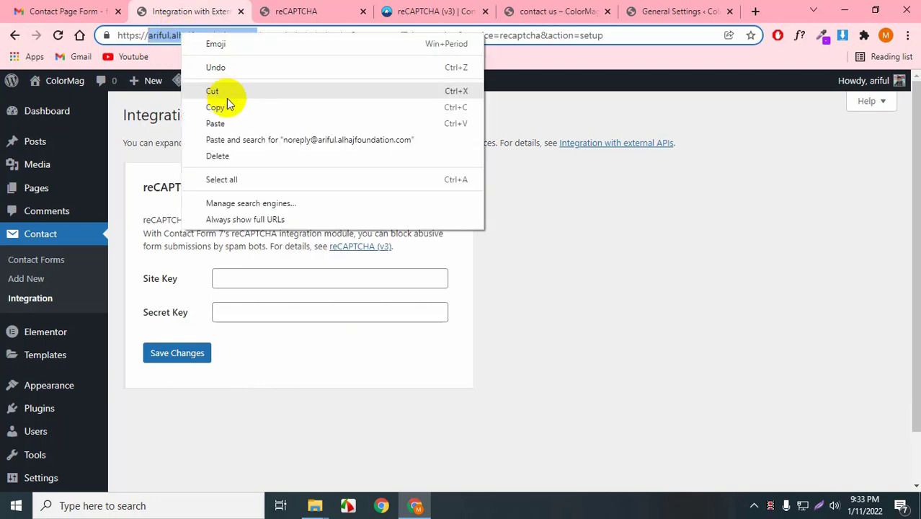
{"action": "left_click", "coordinate": [228, 108]}
Enter the copied site domain as the Label in the reCAPTCHA registration form
{"action": "left_click", "coordinate": [309, 11]}
{"action": "scroll", "coordinate": [181, 219], "scroll_direction": "up", "scroll_amount": 10}
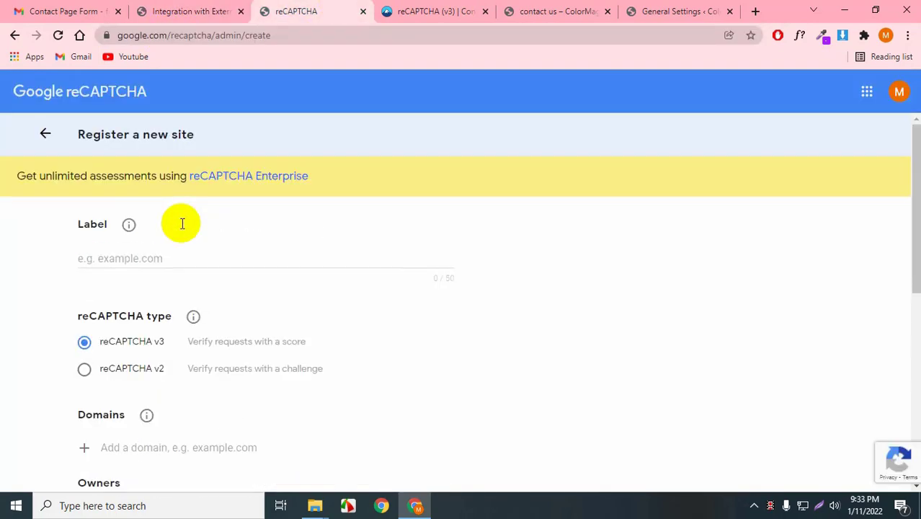
{"action": "right_click", "coordinate": [110, 258]}
{"action": "left_click", "coordinate": [160, 359]}
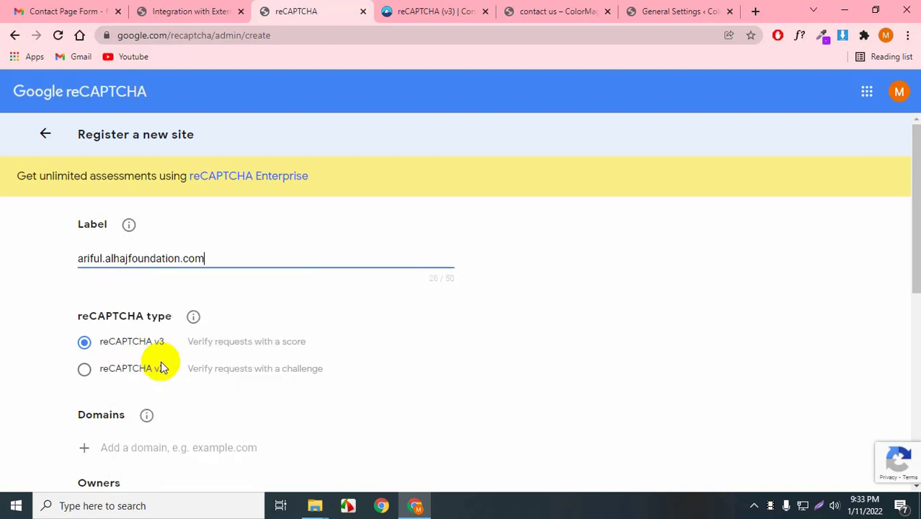
{"action": "left_click", "coordinate": [82, 292]}
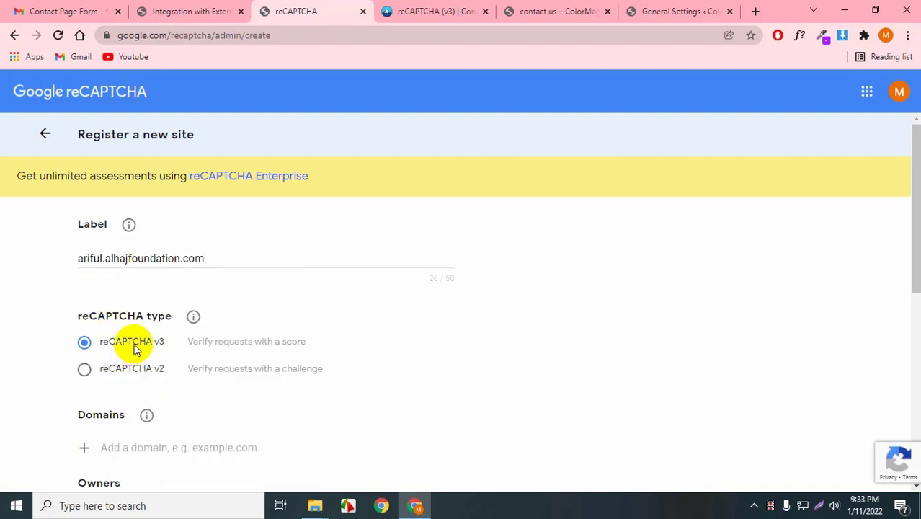
Enter the same site domain under Domains and submit the reCAPTCHA v3 registration
{"action": "scroll", "coordinate": [196, 352], "scroll_direction": "down", "scroll_amount": 2}
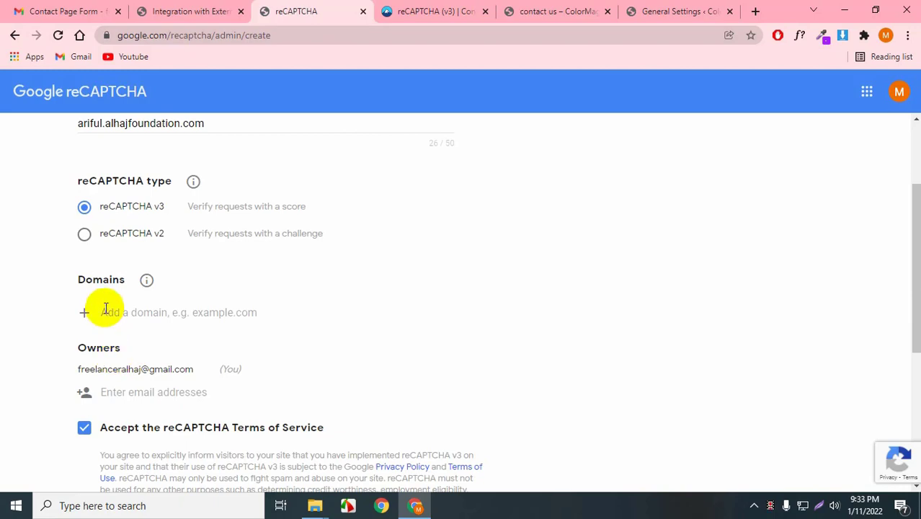
{"action": "right_click", "coordinate": [143, 310]}
{"action": "left_click", "coordinate": [199, 205]}
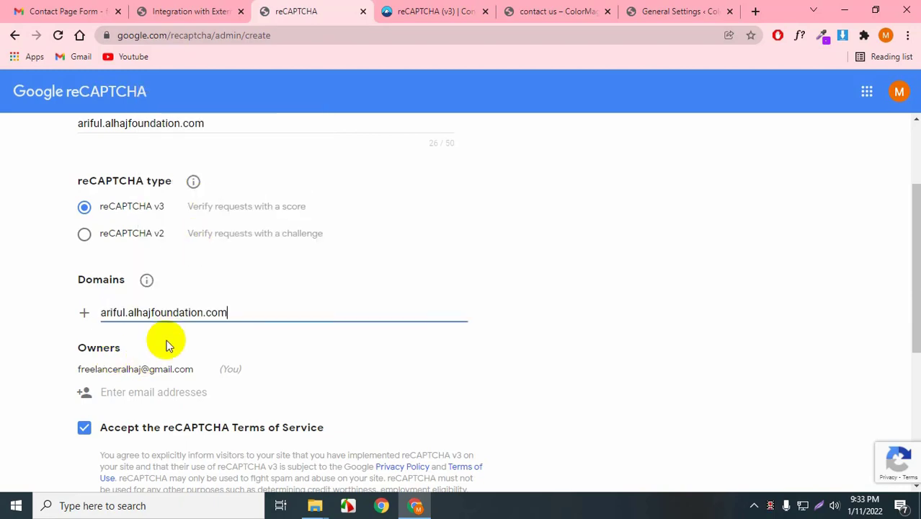
{"action": "scroll", "coordinate": [162, 346], "scroll_direction": "down", "scroll_amount": 1}
{"action": "scroll", "coordinate": [147, 338], "scroll_direction": "down", "scroll_amount": 2}
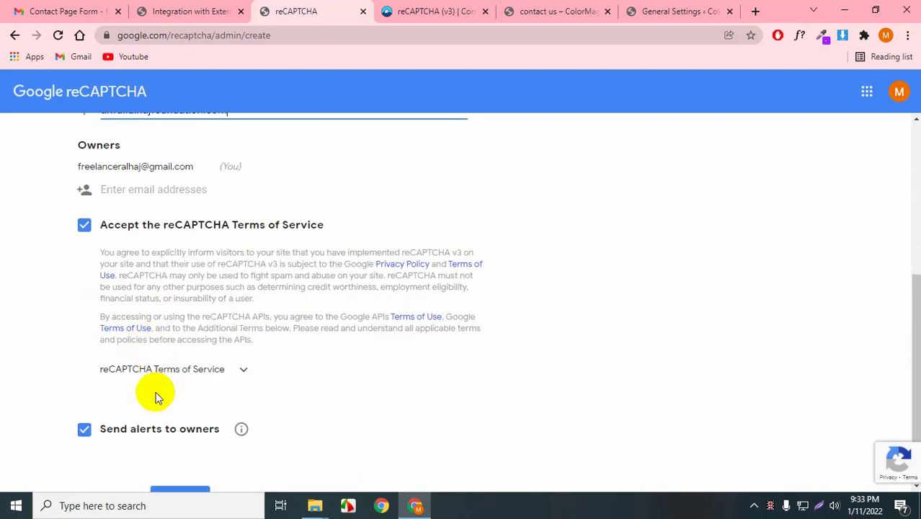
{"action": "scroll", "coordinate": [157, 397], "scroll_direction": "down", "scroll_amount": 1}
{"action": "left_click", "coordinate": [186, 416]}
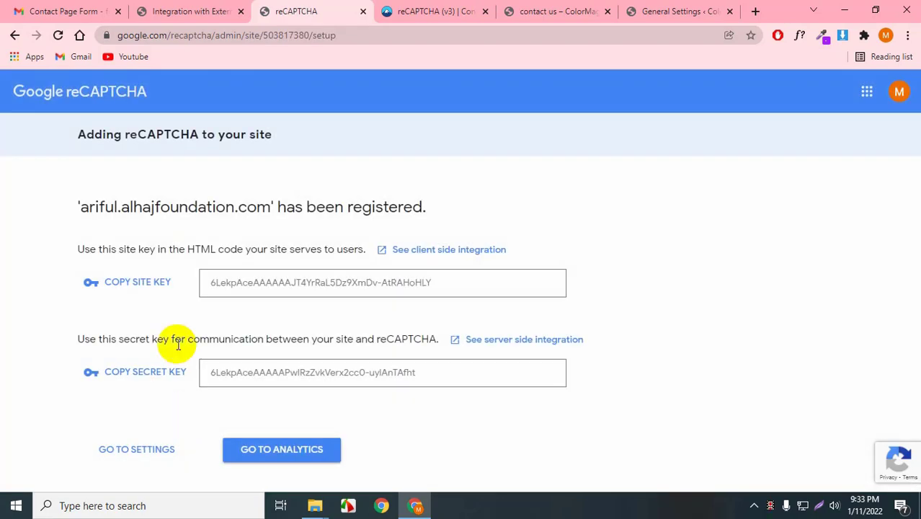
Copy the site key from the reCAPTCHA registration page and paste it into the Site Key field of the Contact Form 7 integration
{"action": "left_click", "coordinate": [156, 287]}
{"action": "left_click", "coordinate": [163, 6]}
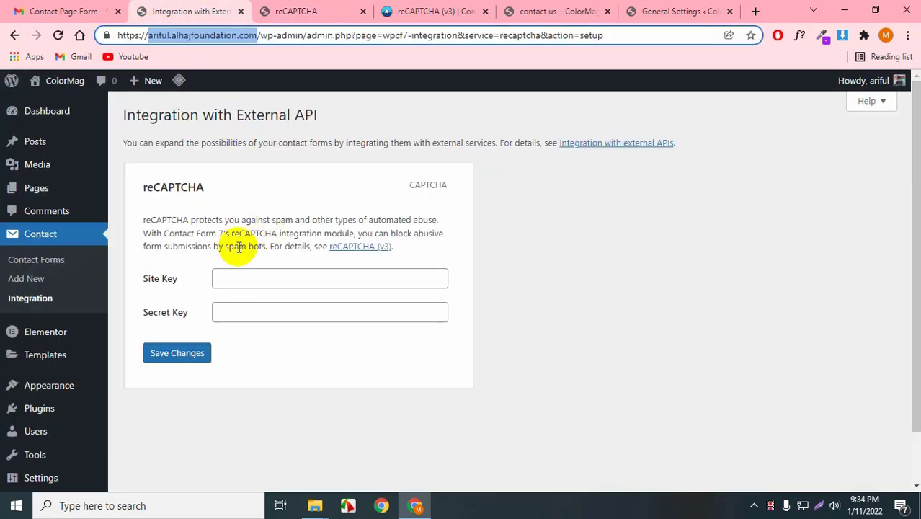
{"action": "left_click", "coordinate": [299, 11]}
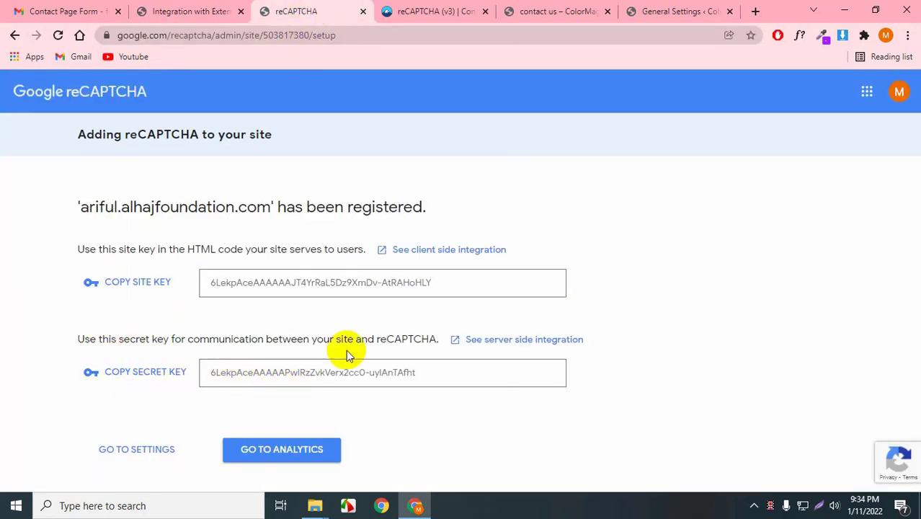
{"action": "left_click", "coordinate": [150, 290]}
{"action": "left_click", "coordinate": [230, 10]}
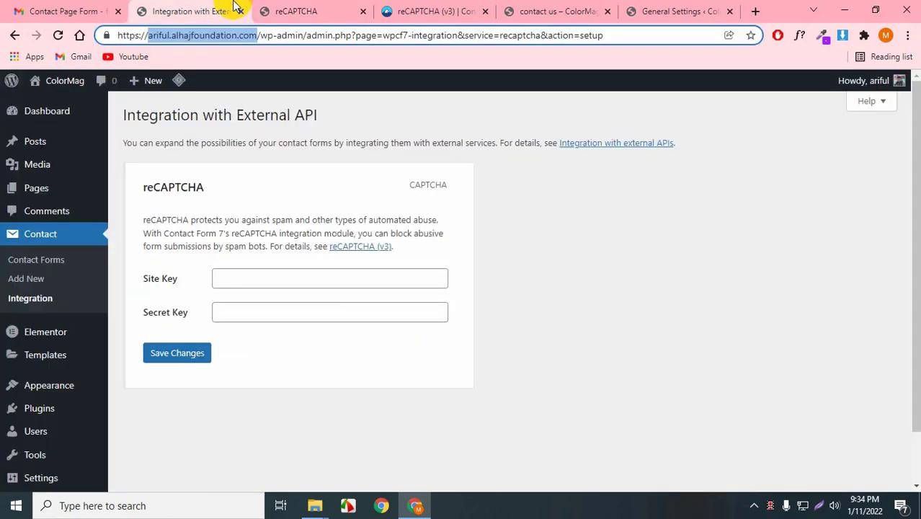
{"action": "left_click", "coordinate": [306, 271]}
{"action": "key", "text": "ctrl+v"}
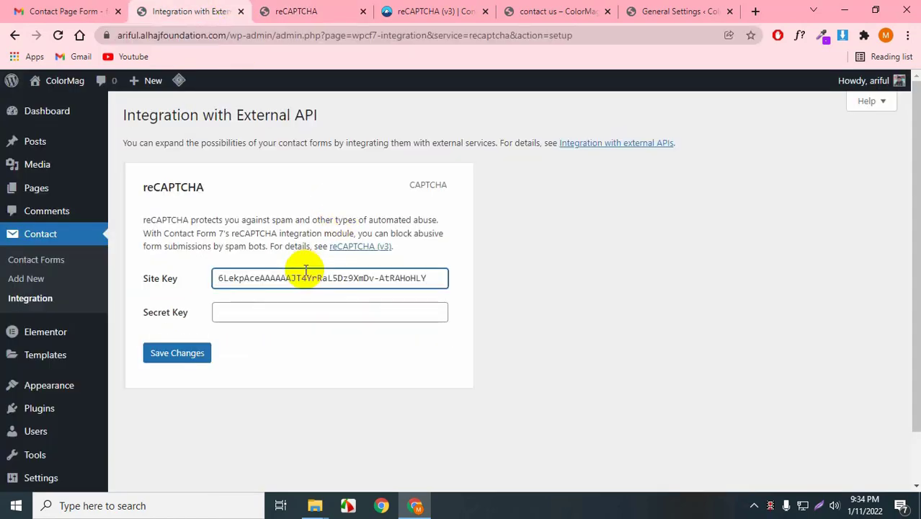
Copy the reCAPTCHA secret key into the Secret Key field of the Contact Form 7 integration and save the changes
{"action": "left_click", "coordinate": [351, 10]}
{"action": "left_click", "coordinate": [156, 372]}
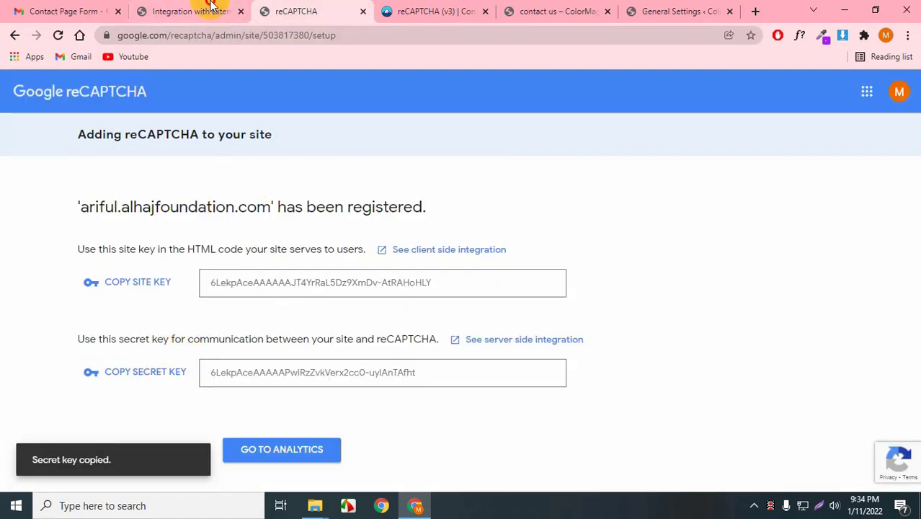
{"action": "left_click", "coordinate": [210, 3]}
{"action": "left_click", "coordinate": [251, 312]}
{"action": "key", "text": "ctrl+v"}
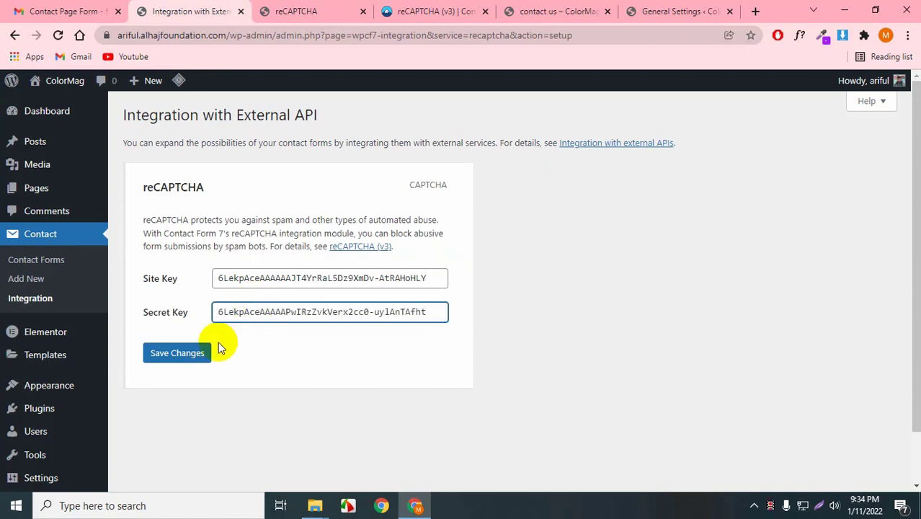
{"action": "left_click", "coordinate": [193, 353]}
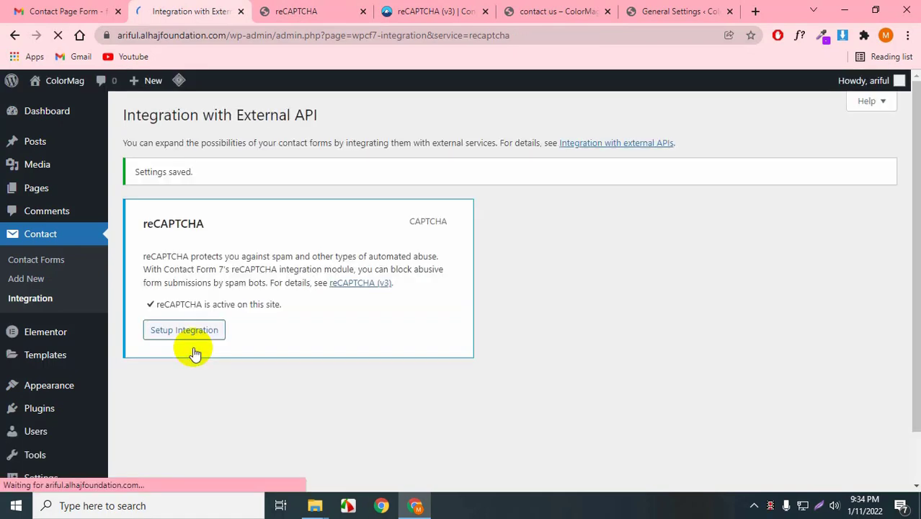
View the registered site's reCAPTCHA settings, close that page and the Contact Form 7 reCAPTCHA documentation, and return to the integration page
{"action": "left_click", "coordinate": [333, 7]}
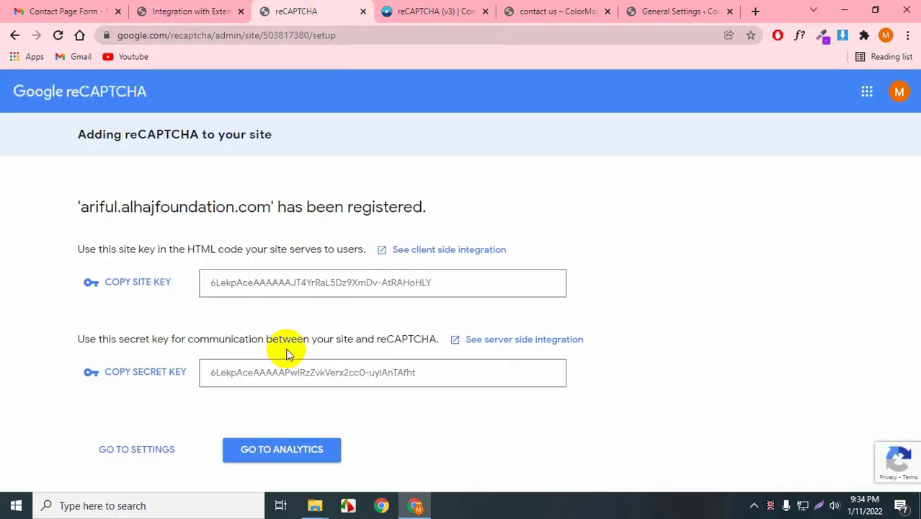
{"action": "left_click", "coordinate": [172, 450]}
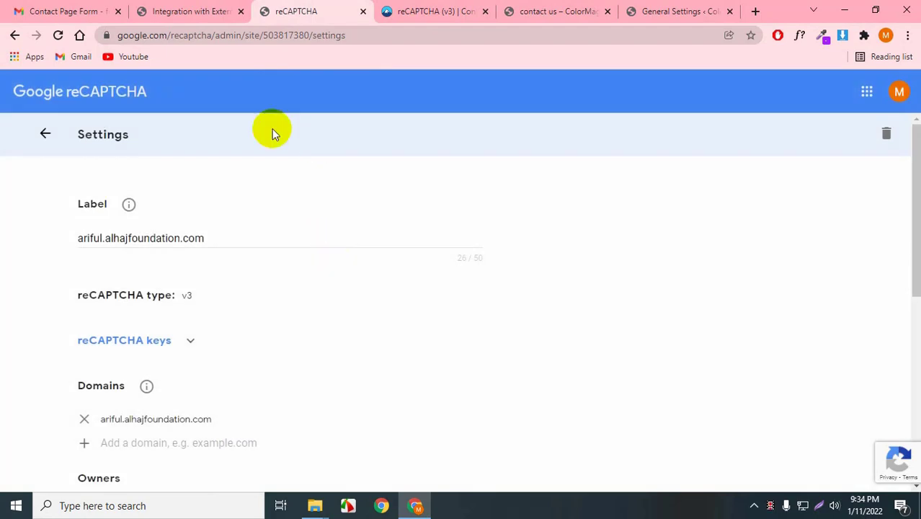
{"action": "left_click", "coordinate": [363, 10]}
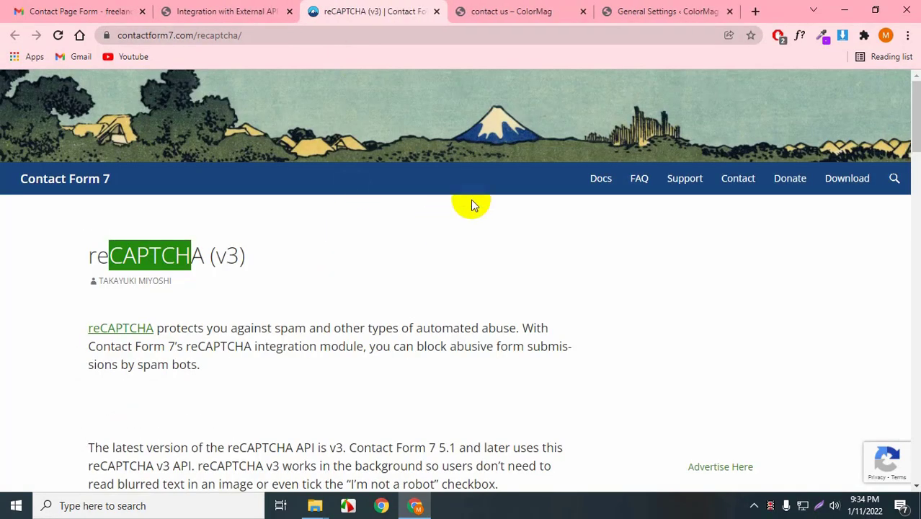
{"action": "left_click", "coordinate": [437, 11]}
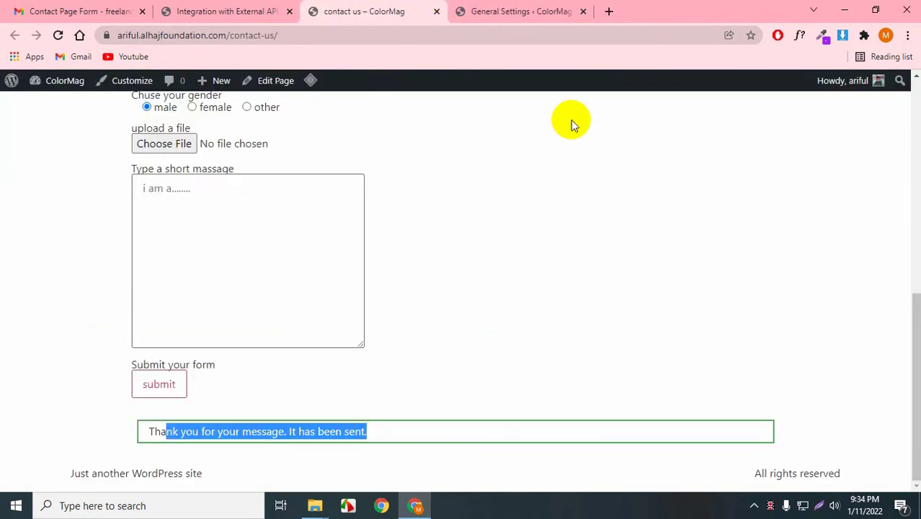
{"action": "left_click", "coordinate": [304, 11]}
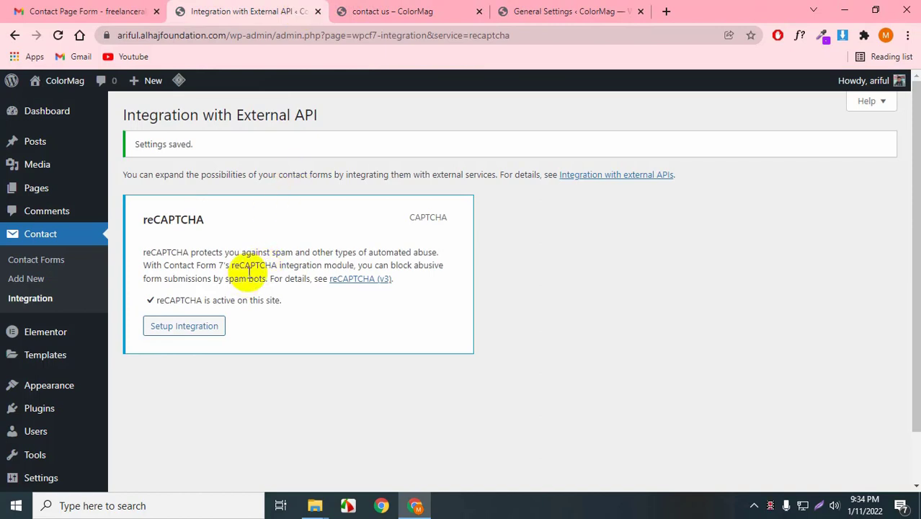
Reload the site's contact us page and check for the reCAPTCHA badge along the whole form
{"action": "left_click", "coordinate": [366, 11]}
{"action": "left_click", "coordinate": [58, 35]}
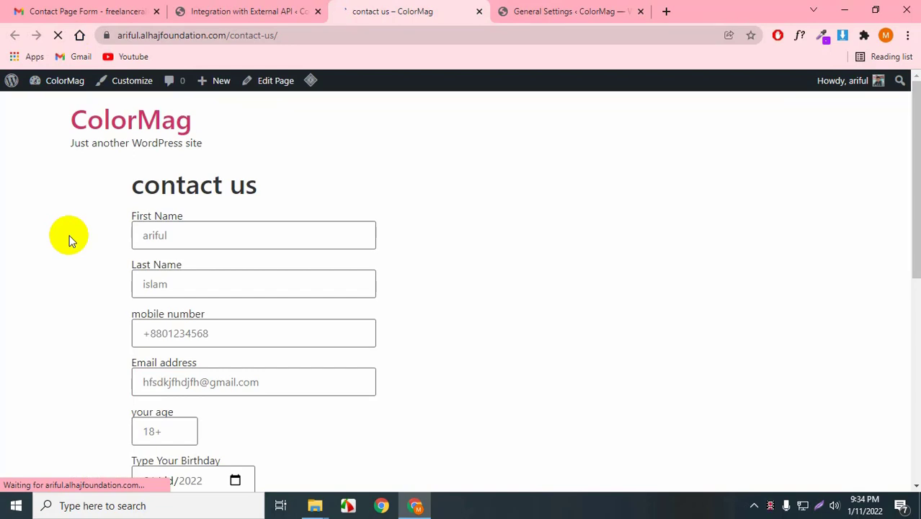
{"action": "scroll", "coordinate": [70, 240], "scroll_direction": "down", "scroll_amount": 6}
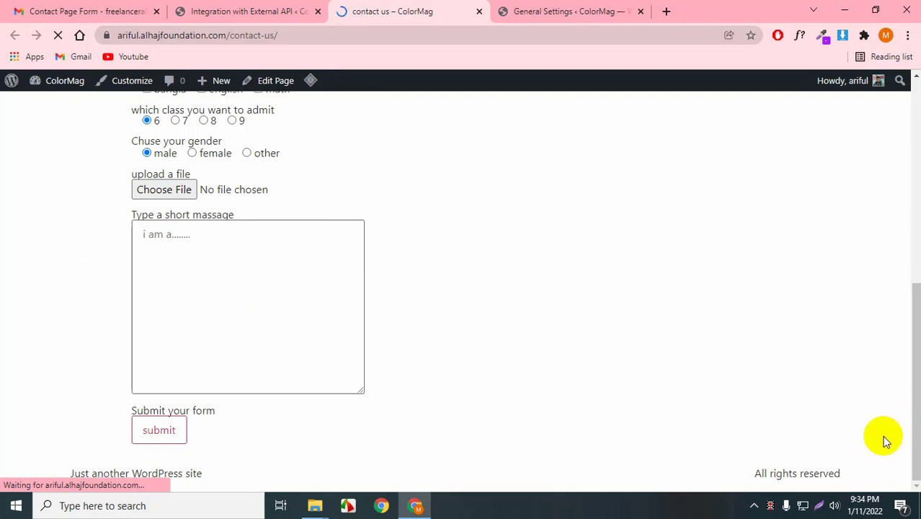
{"action": "key", "text": "ctrl+shift+Tab"}
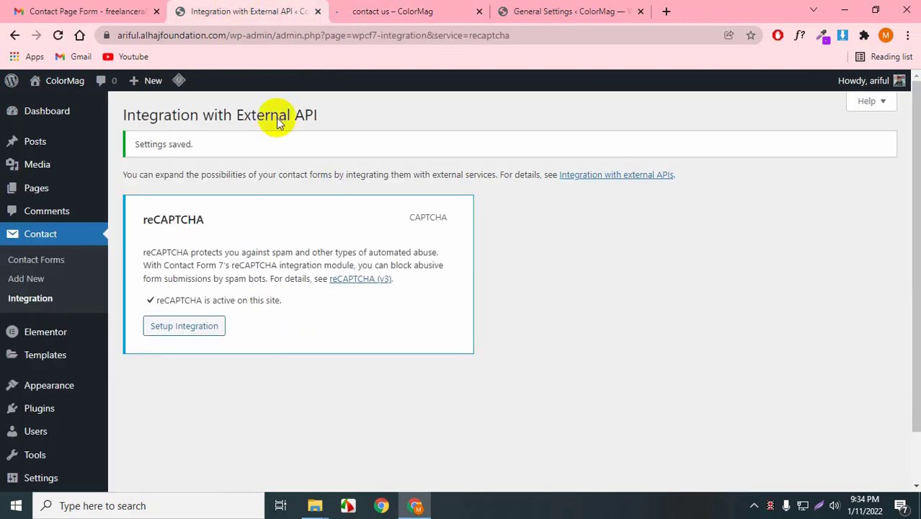
{"action": "key", "text": "ctrl+Tab"}
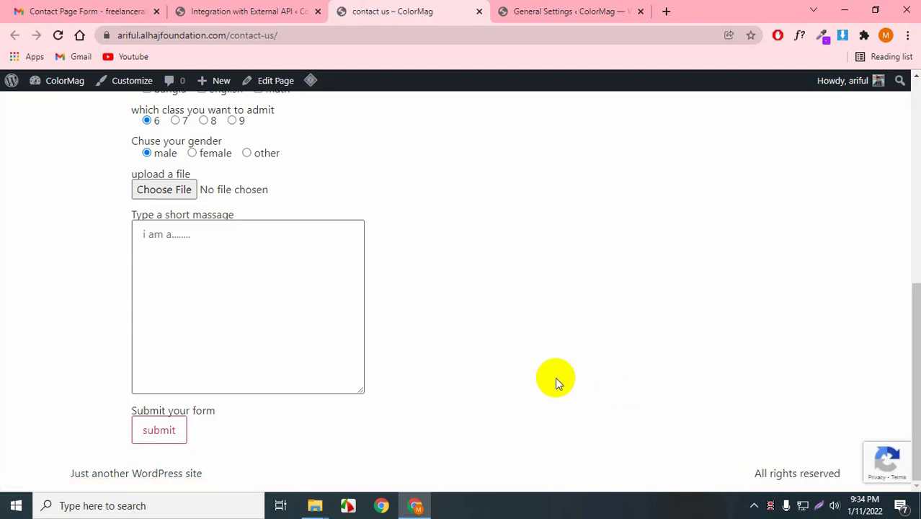
{"action": "scroll", "coordinate": [497, 342], "scroll_direction": "up", "scroll_amount": 6}
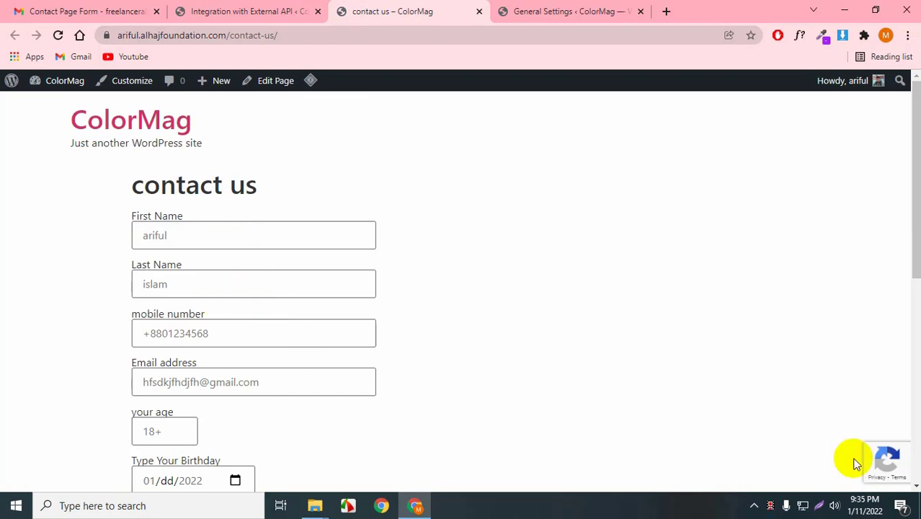
{"action": "scroll", "coordinate": [260, 425], "scroll_direction": "down", "scroll_amount": 3}
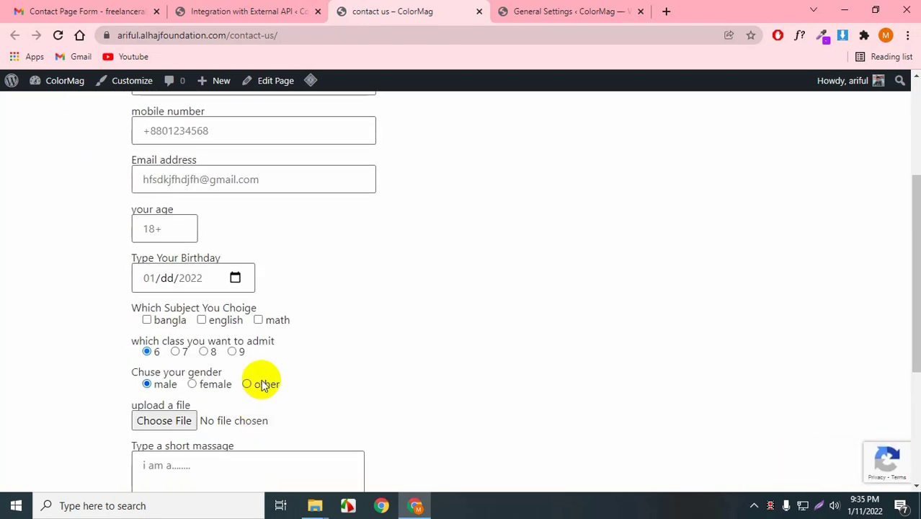
{"action": "scroll", "coordinate": [222, 451], "scroll_direction": "down", "scroll_amount": 3}
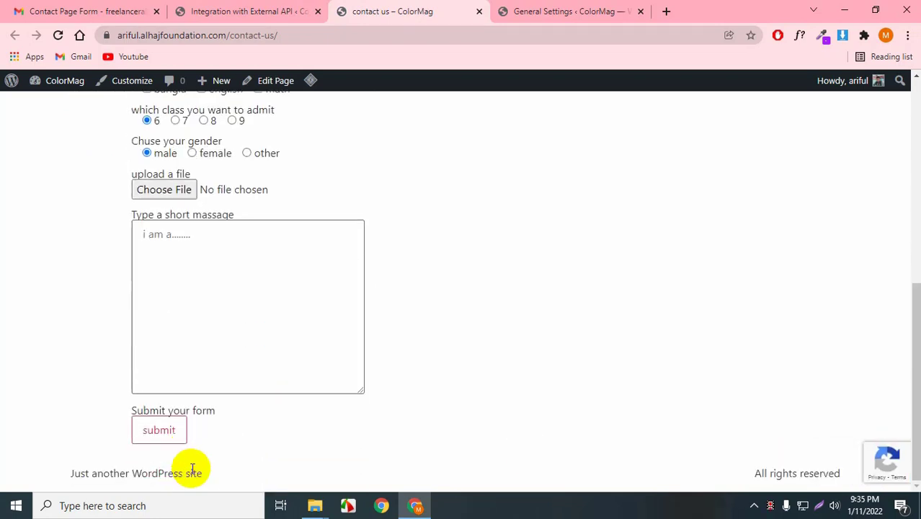